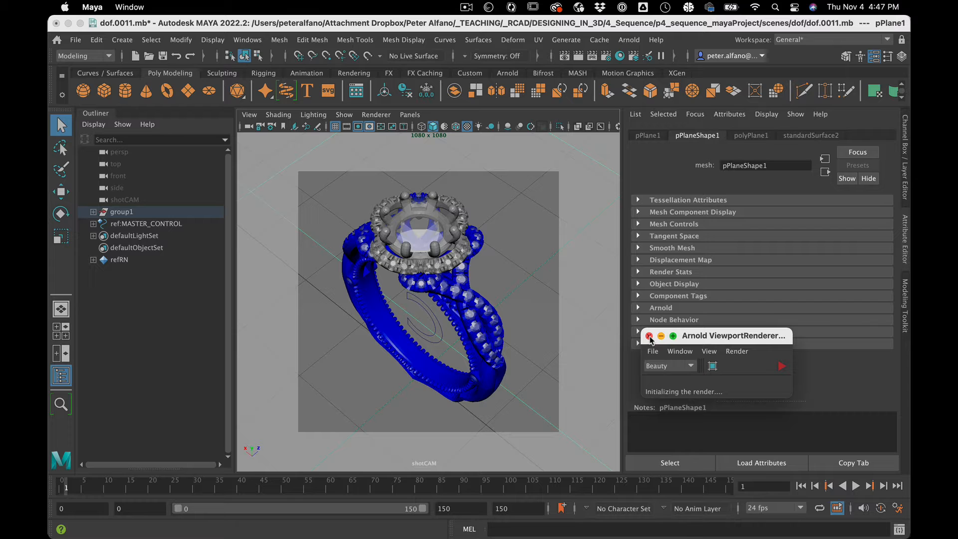
Close the Arnold viewport renderer window and expand the Arnold attributes of pPlaneShape1.
{"action": "left_click_drag", "start_coordinate": [719, 337], "coordinate": [815, 338]}
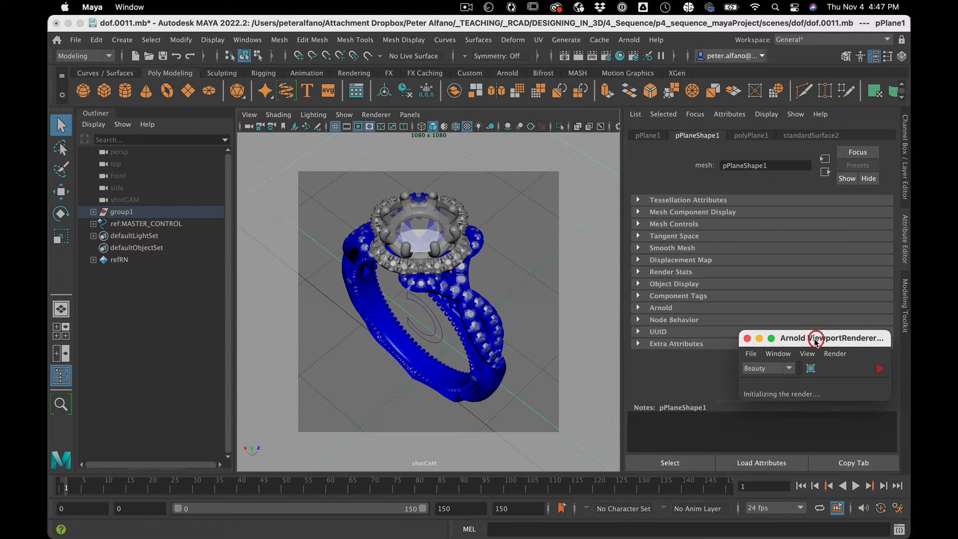
{"action": "left_click", "coordinate": [747, 340]}
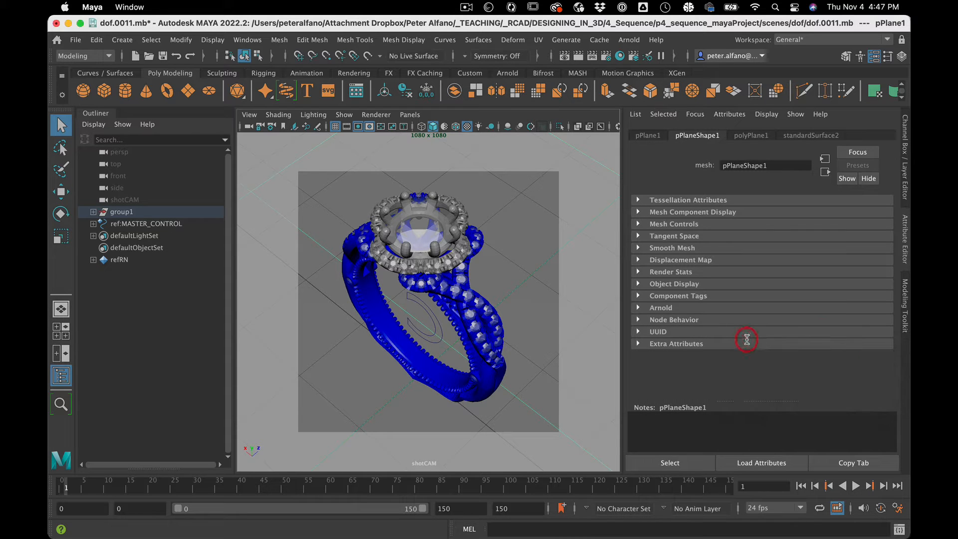
{"action": "left_click", "coordinate": [637, 307]}
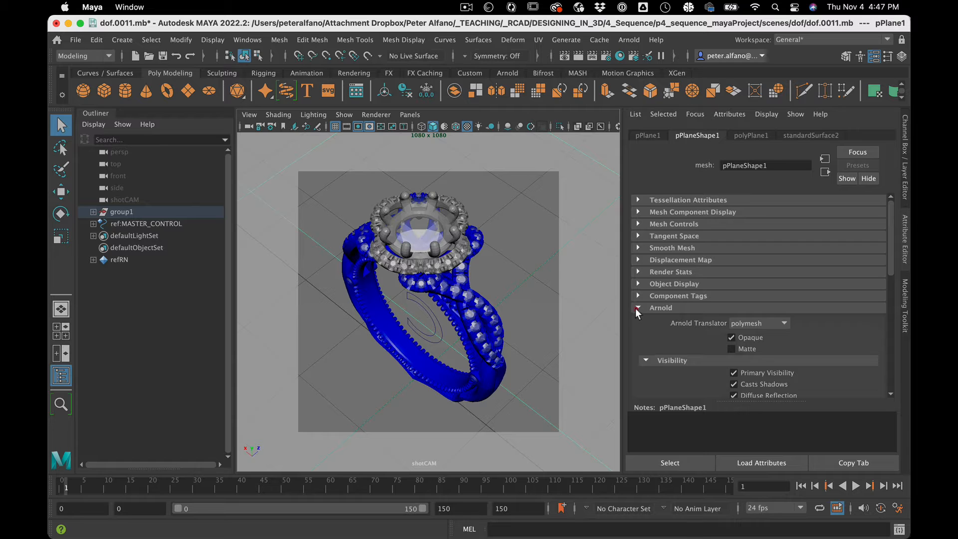
{"action": "left_click", "coordinate": [637, 308]}
{"action": "left_click", "coordinate": [637, 308]}
{"action": "left_click", "coordinate": [638, 308]}
{"action": "left_click", "coordinate": [637, 308]}
{"action": "left_click", "coordinate": [636, 307]}
{"action": "left_click", "coordinate": [637, 307]}
{"action": "left_click", "coordinate": [637, 307]}
{"action": "left_click", "coordinate": [638, 307]}
{"action": "left_click", "coordinate": [637, 308]}
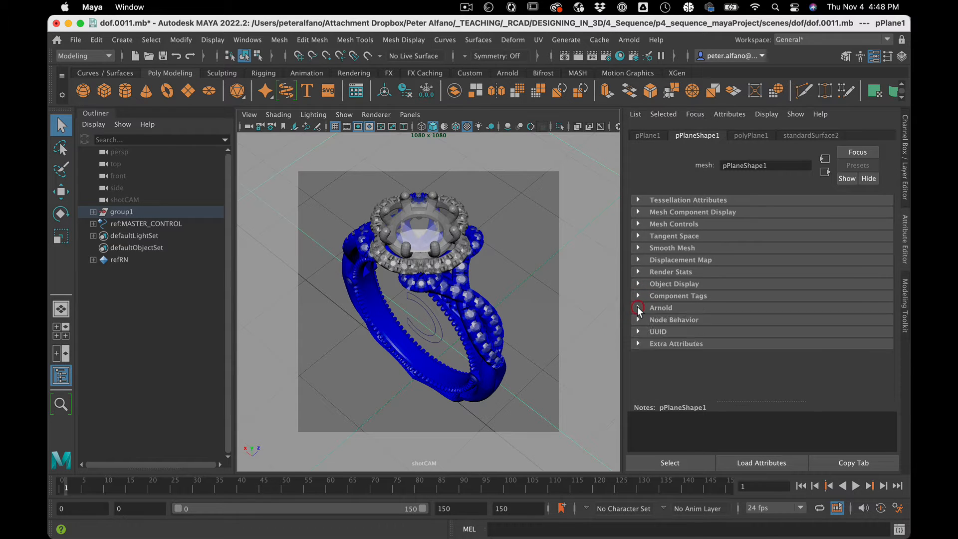
{"action": "left_click", "coordinate": [637, 308]}
{"action": "left_click", "coordinate": [637, 308]}
{"action": "left_click", "coordinate": [637, 308]}
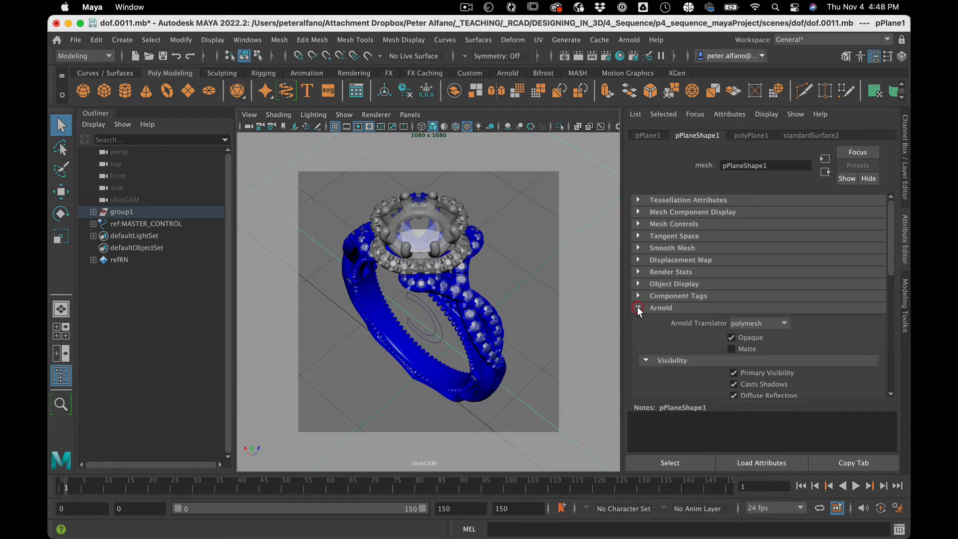
{"action": "left_click", "coordinate": [637, 308]}
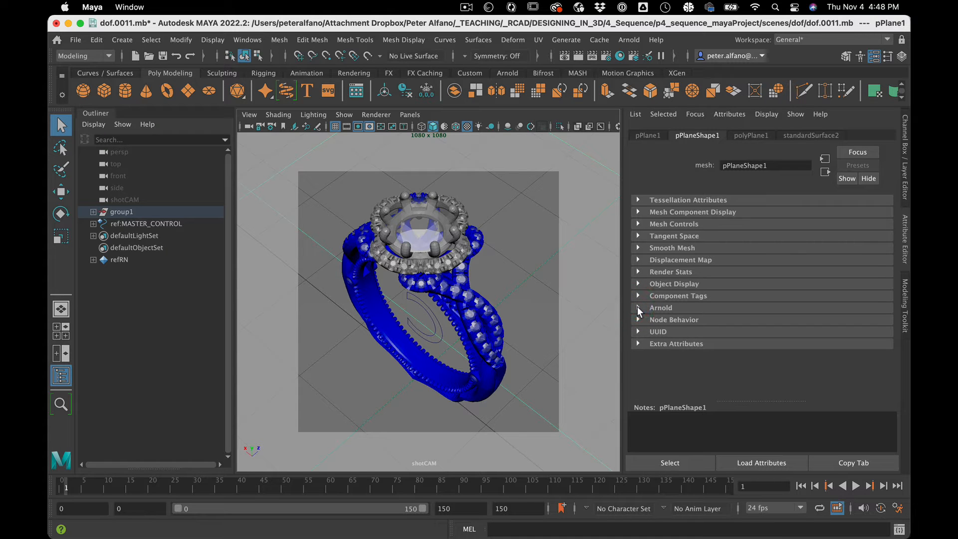
{"action": "left_click", "coordinate": [637, 308]}
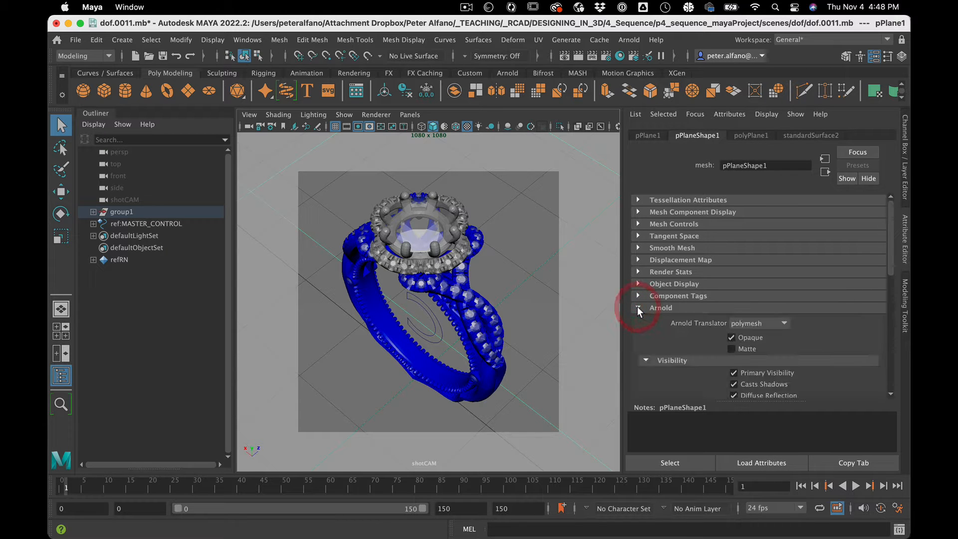
Collapse the Visibility and Export subsections to review the plane shape's Arnold attribute groups, then collapse the Arnold section.
{"action": "left_click", "coordinate": [643, 358]}
{"action": "left_click", "coordinate": [645, 372]}
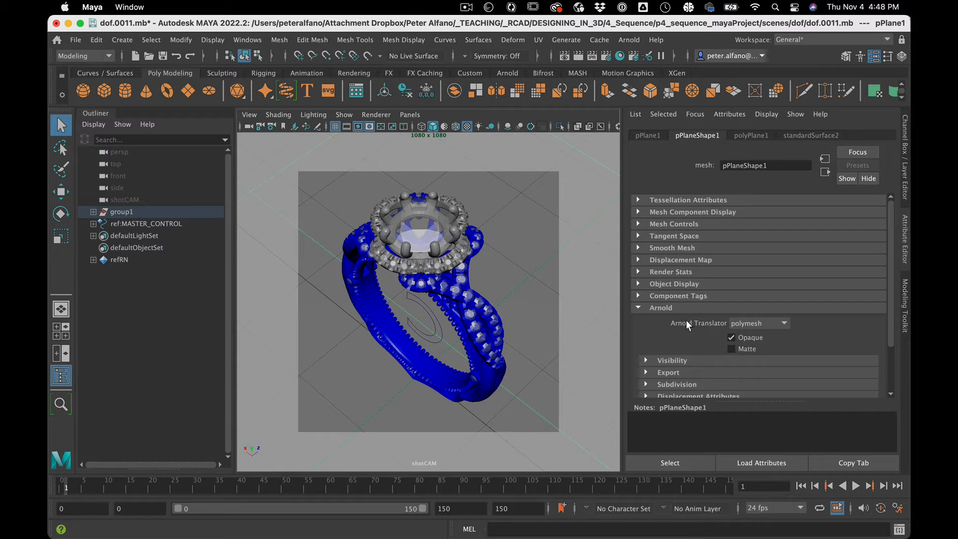
{"action": "scroll", "coordinate": [687, 325], "scroll_direction": "down", "scroll_amount": 3}
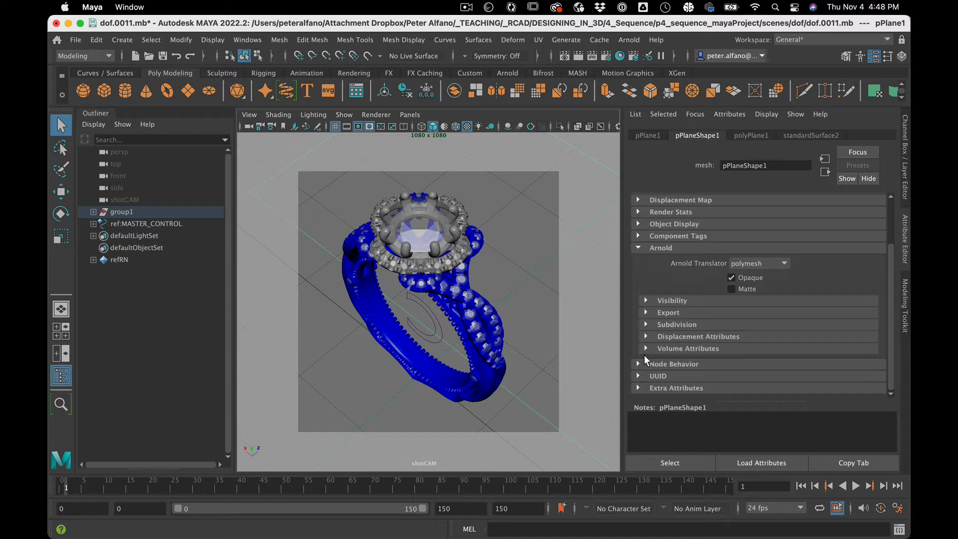
{"action": "left_click", "coordinate": [636, 247]}
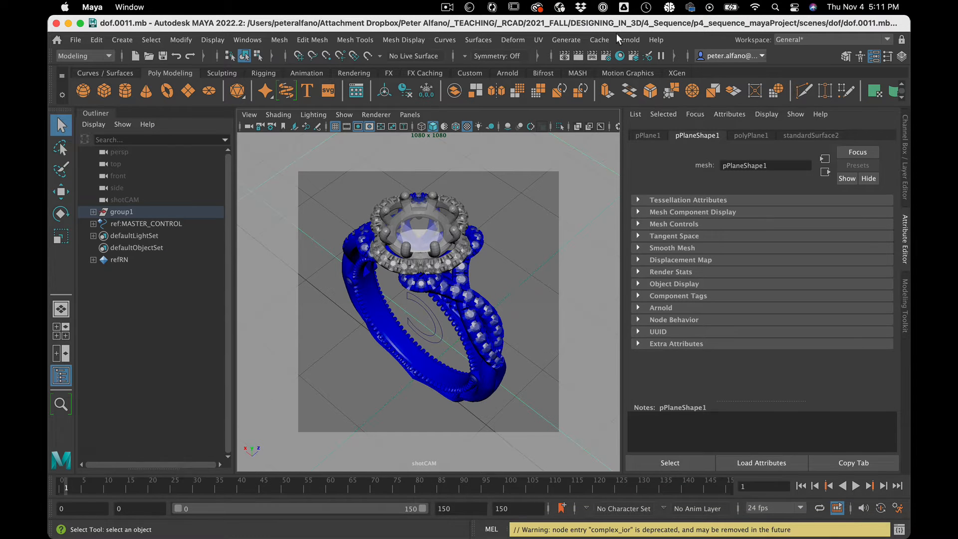
Open the Arnold RenderView and move its window higher on the screen.
{"action": "left_click", "coordinate": [628, 40]}
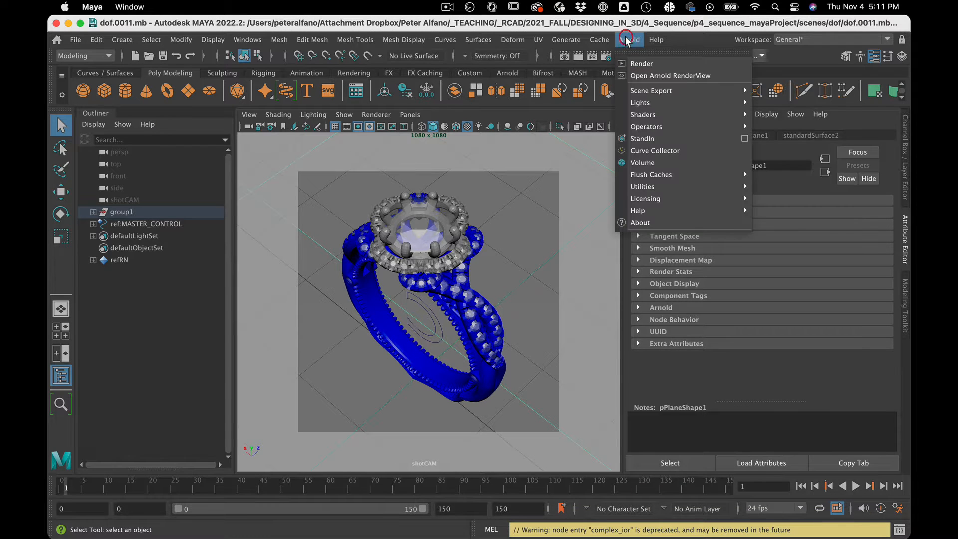
{"action": "left_click", "coordinate": [647, 76]}
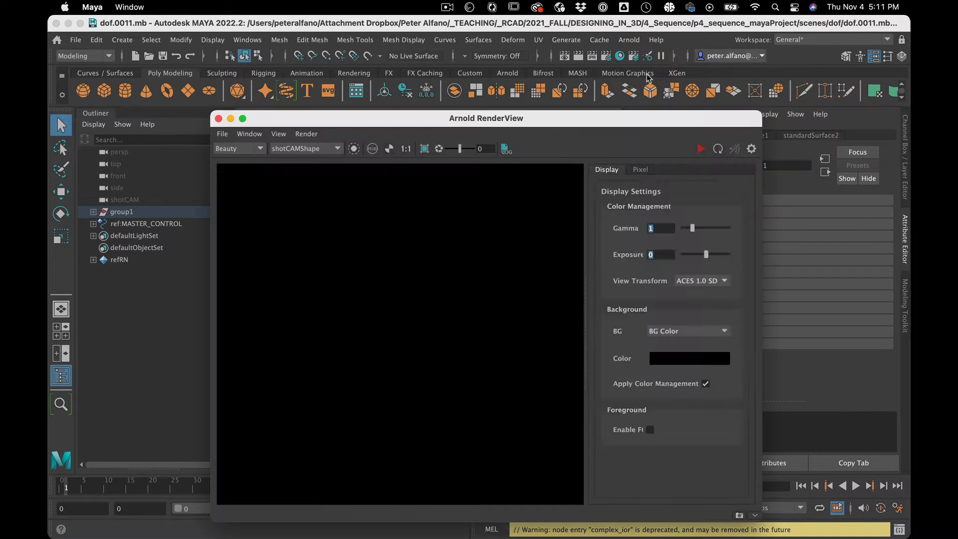
{"action": "left_click_drag", "start_coordinate": [570, 119], "coordinate": [574, 72]}
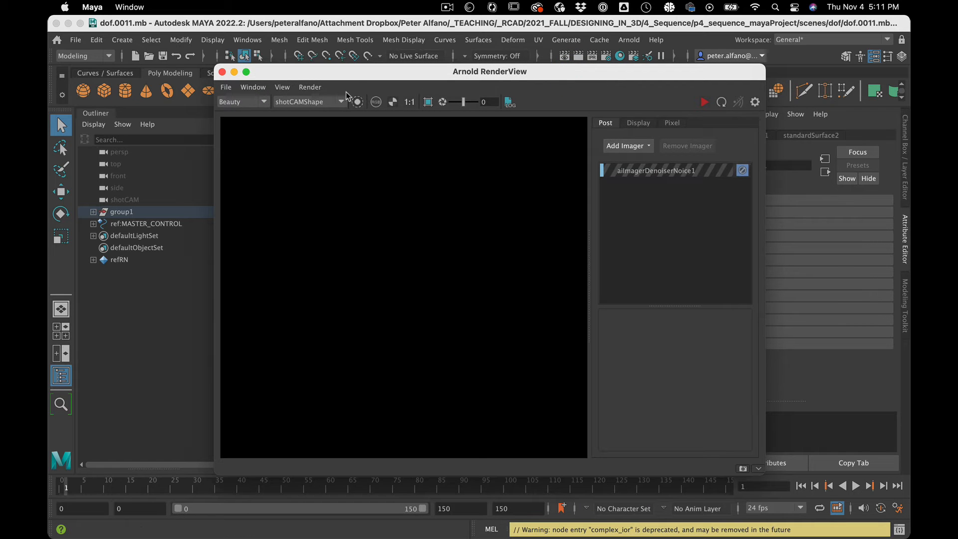
Set the RenderView test resolution to 50% and remove the aiImagerDenoiserNoice1 imager.
{"action": "left_click", "coordinate": [283, 87]}
{"action": "mouse_move", "coordinate": [309, 202]}
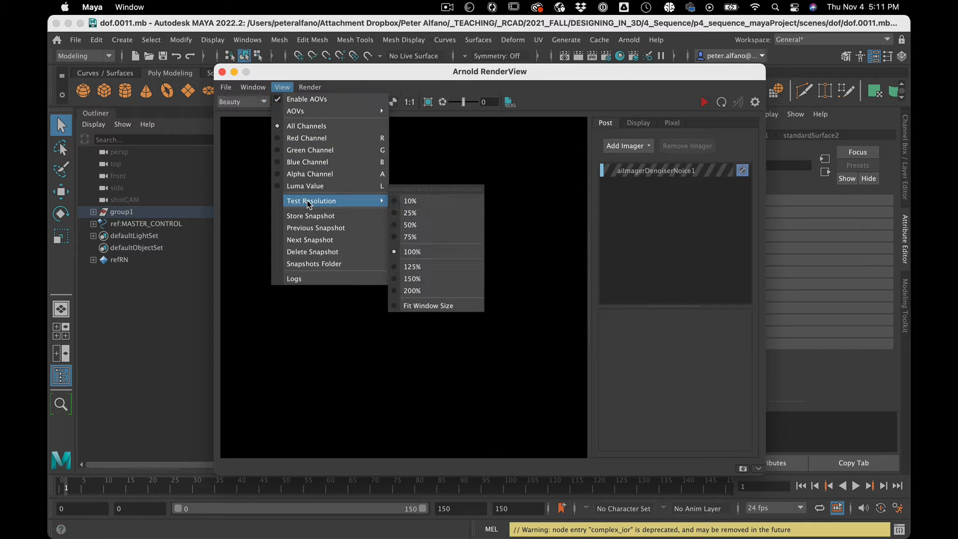
{"action": "left_click", "coordinate": [432, 225]}
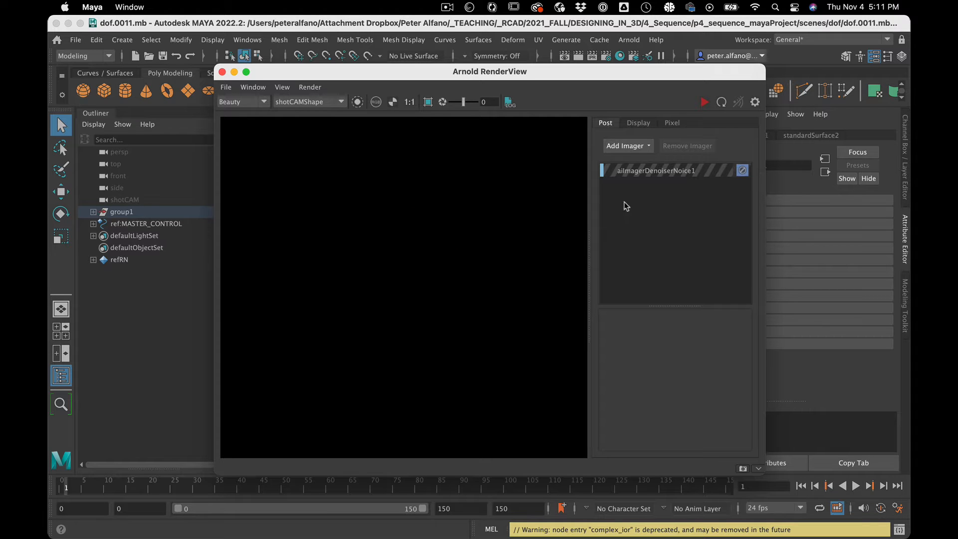
{"action": "right_click", "coordinate": [685, 171]}
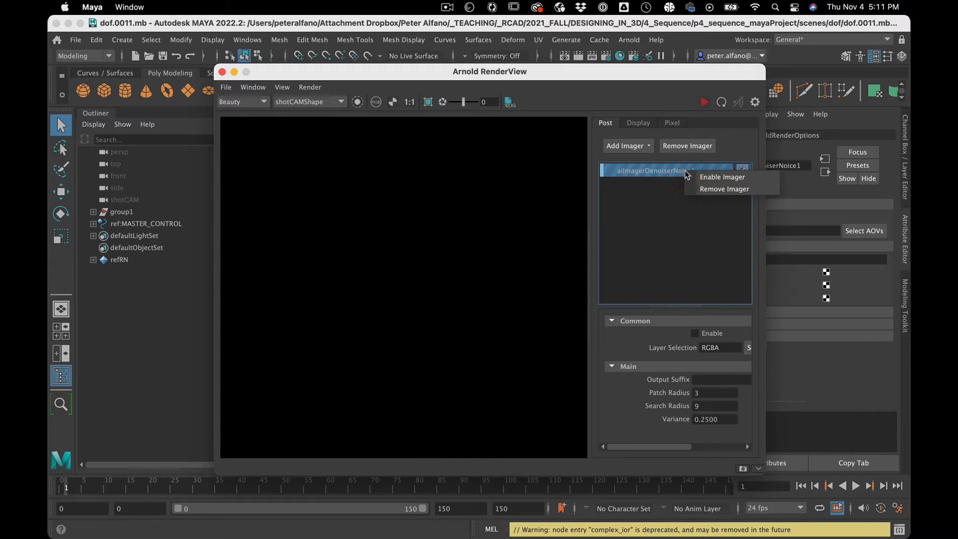
{"action": "left_click", "coordinate": [696, 189]}
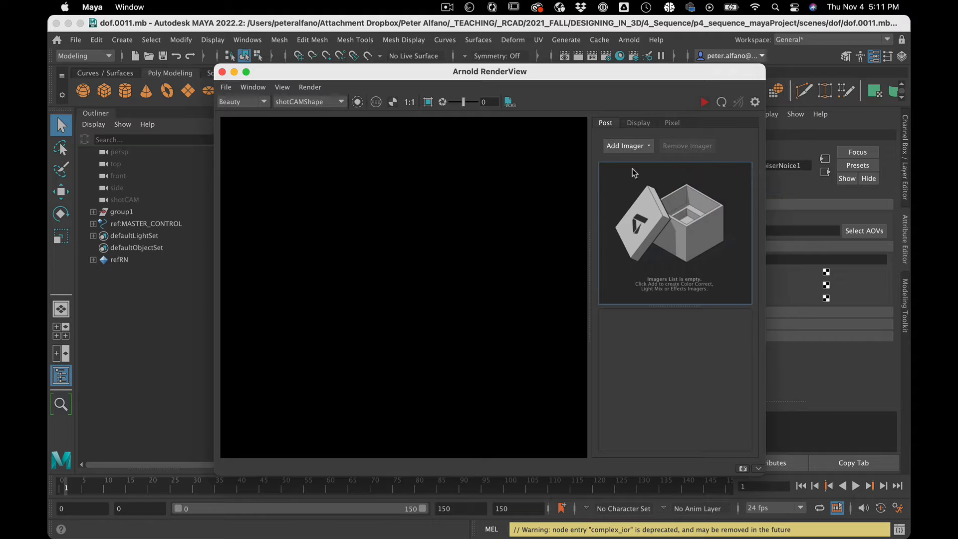
Start rendering the ring through shotCAM, show the image at 1:1 size, and reposition the render window.
{"action": "left_click", "coordinate": [703, 104]}
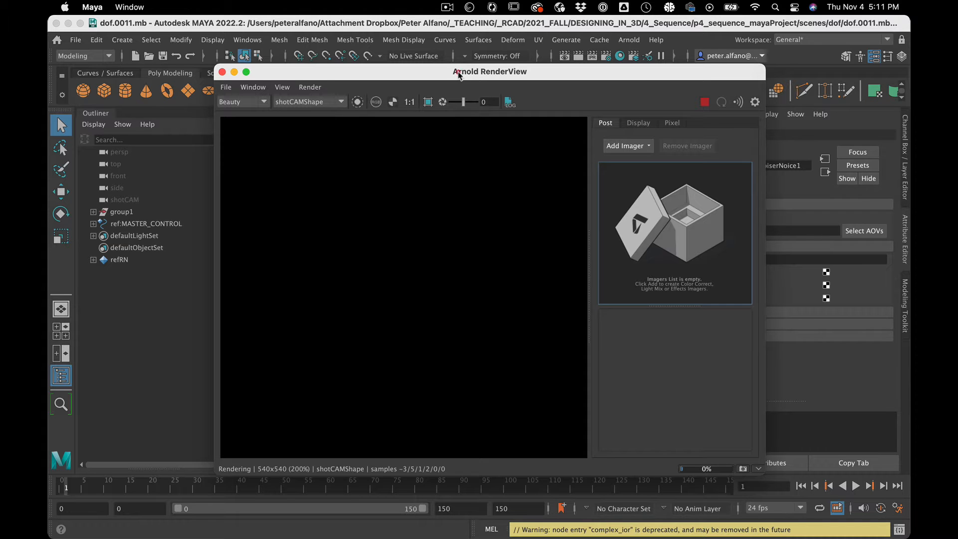
{"action": "left_click_drag", "start_coordinate": [459, 75], "coordinate": [464, 128]}
{"action": "left_click", "coordinate": [414, 167]}
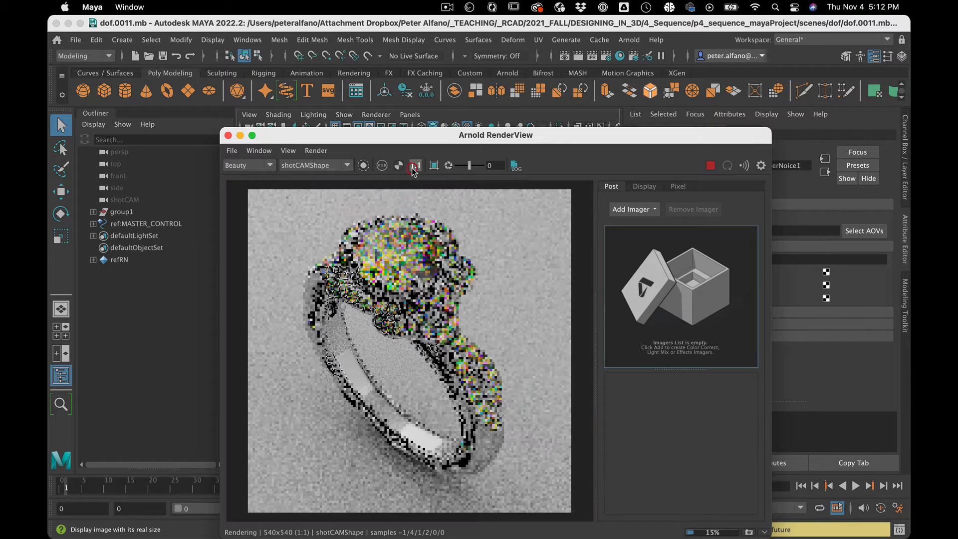
{"action": "left_click_drag", "start_coordinate": [490, 137], "coordinate": [411, 107]}
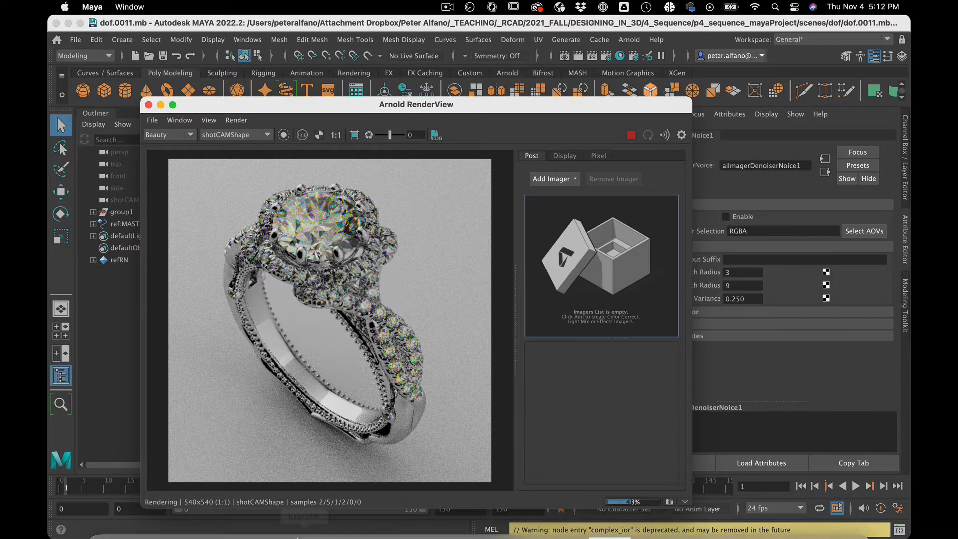
Switch to Chrome, search Google for "miniture faking" and open the tilt-shift photo of the street intersection.
{"action": "mouse_move", "coordinate": [304, 522]}
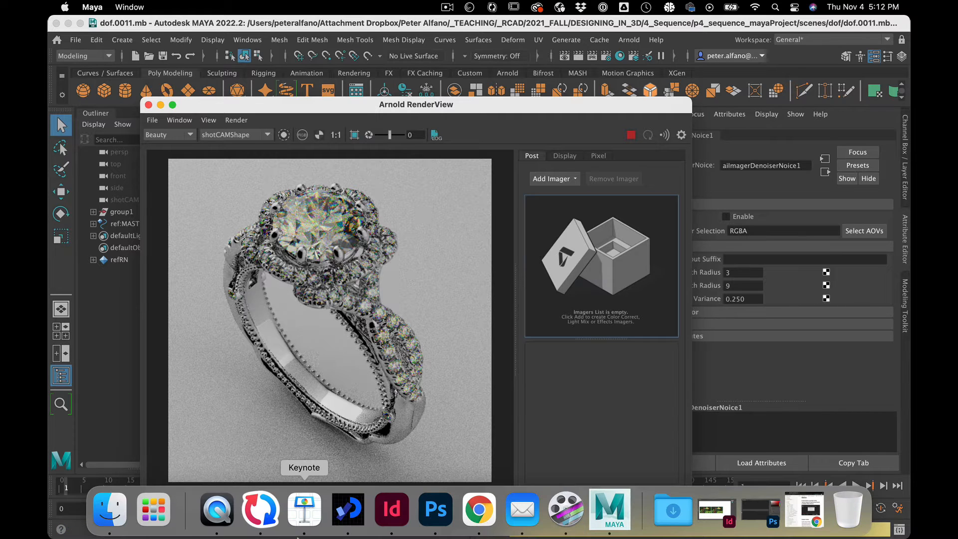
{"action": "left_click", "coordinate": [472, 522]}
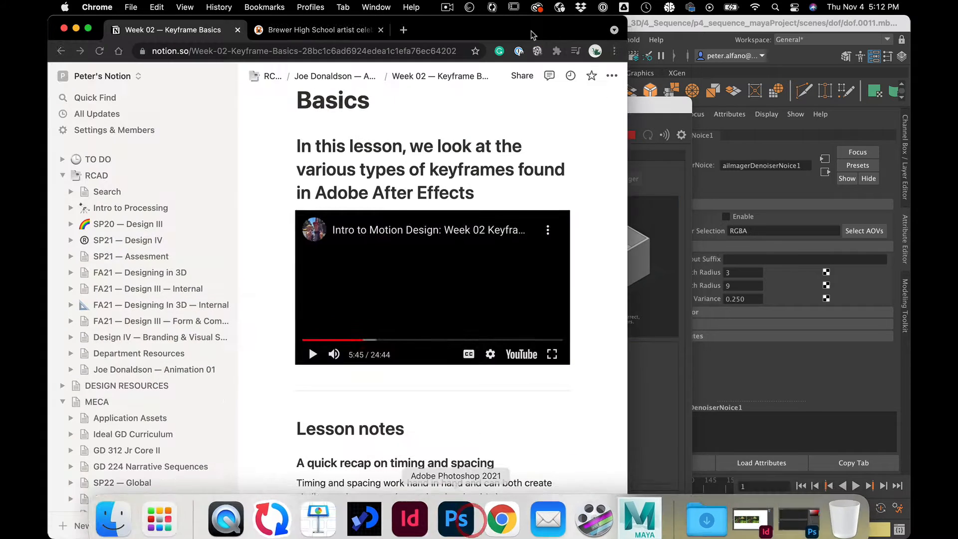
{"action": "left_click", "coordinate": [403, 30]}
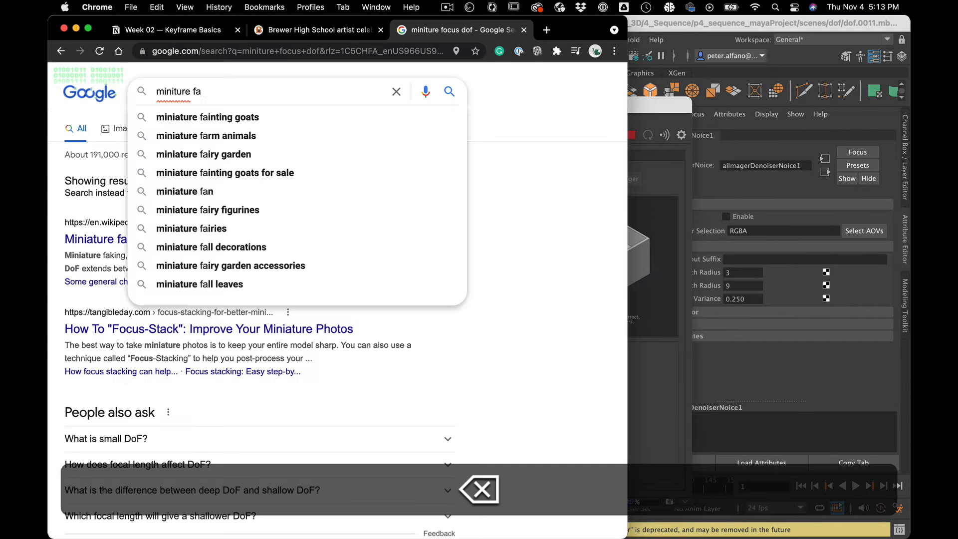
{"action": "type", "text": "king"}
{"action": "key", "text": "Return"}
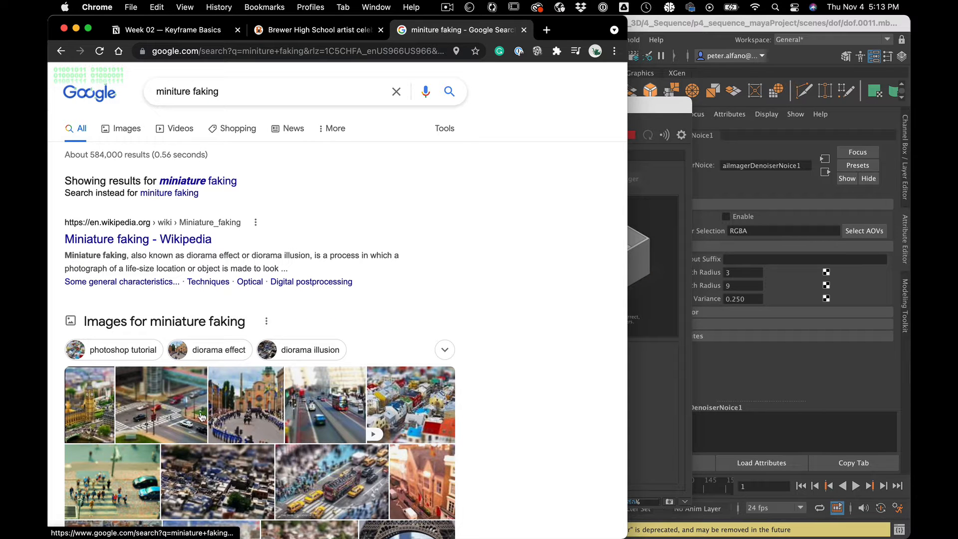
{"action": "left_click", "coordinate": [187, 411]}
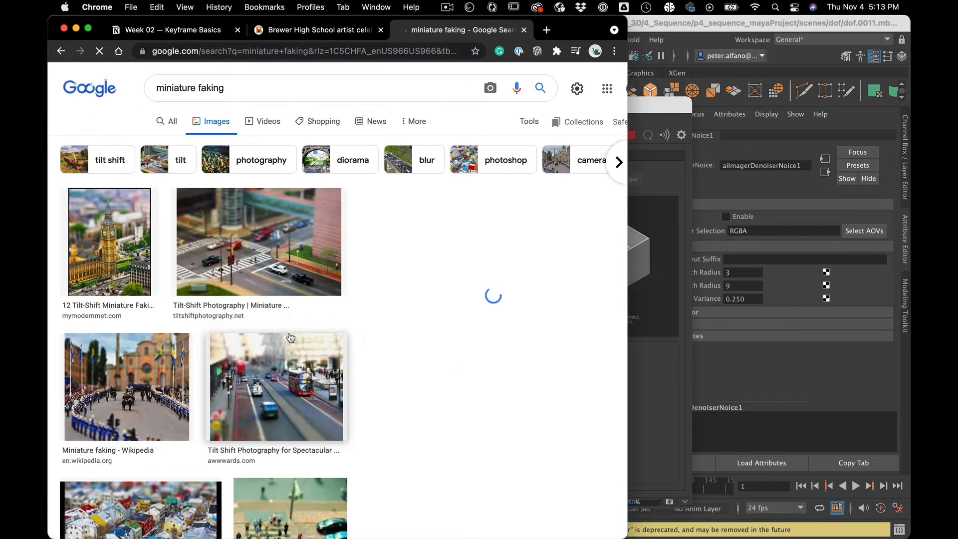
{"action": "left_click", "coordinate": [267, 237]}
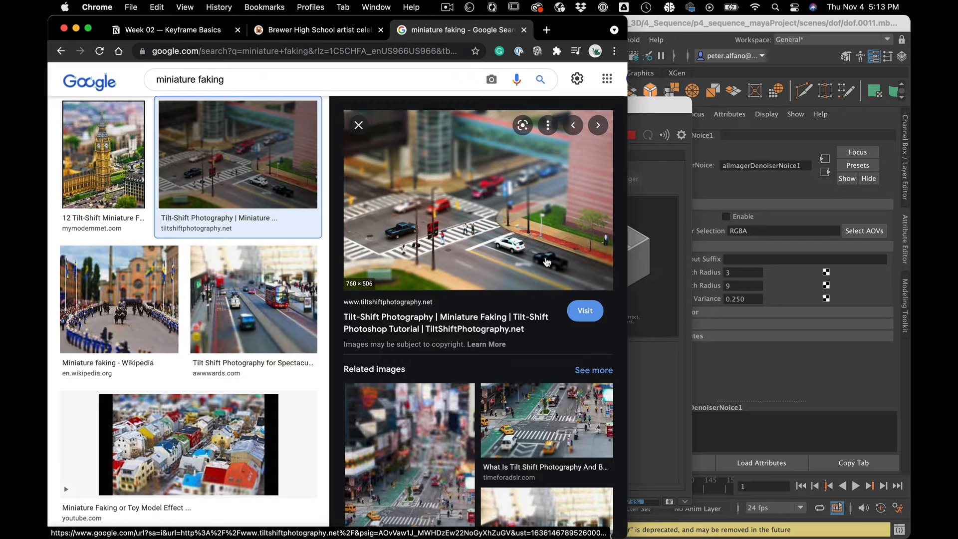
Switch back to Maya and add a Denoiser Noice imager to the render.
{"action": "left_click", "coordinate": [681, 25]}
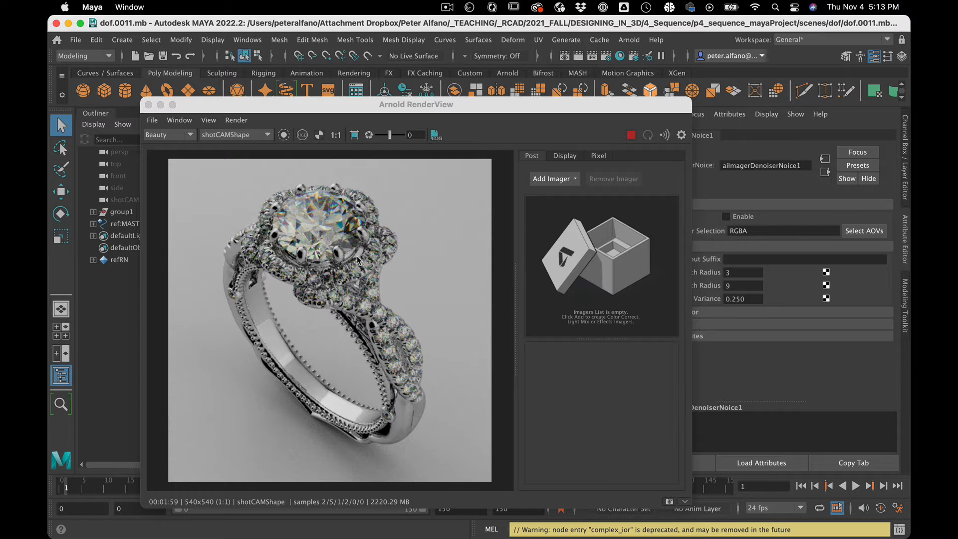
{"action": "left_click", "coordinate": [565, 179]}
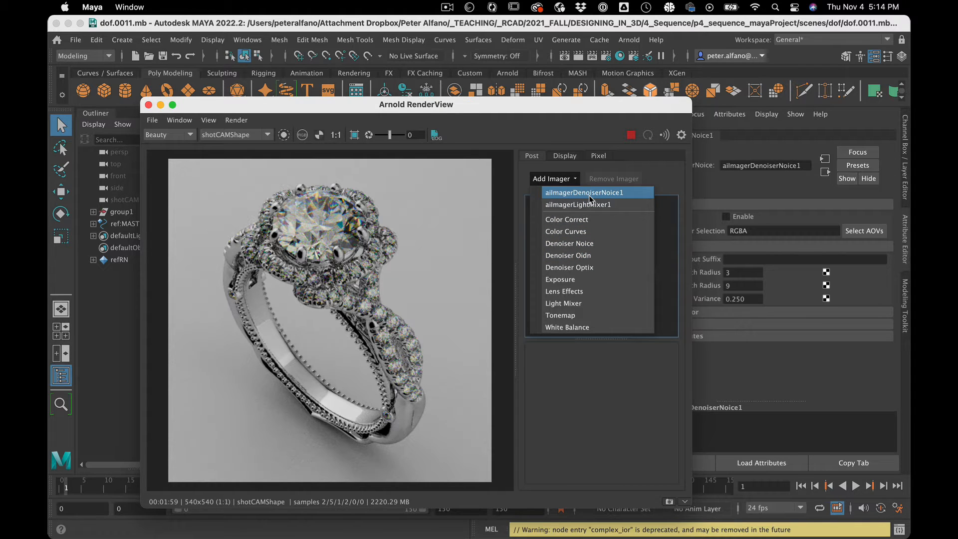
{"action": "left_click", "coordinate": [584, 245]}
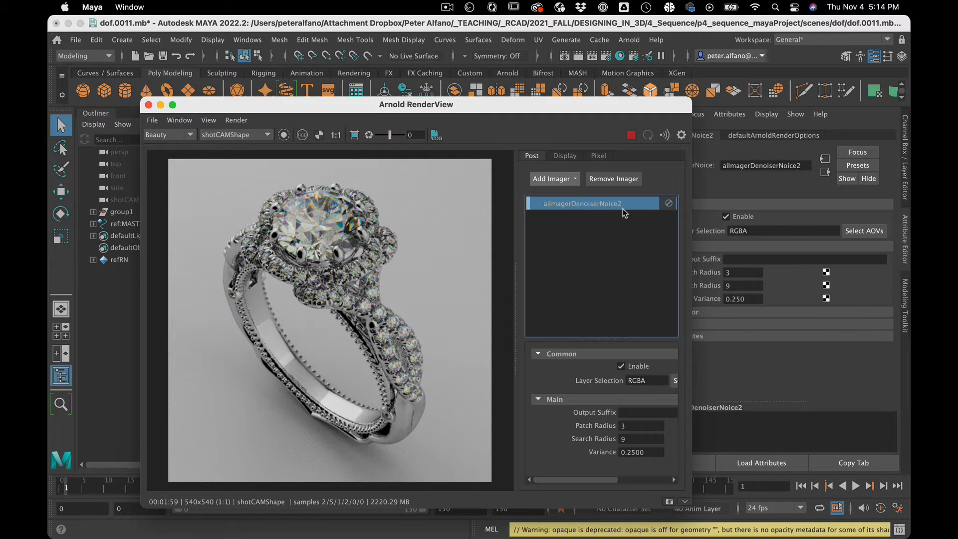
Toggle the Noice denoiser imager to compare the ring render with and without it, leaving it disabled.
{"action": "left_click", "coordinate": [668, 203]}
{"action": "left_click", "coordinate": [668, 203]}
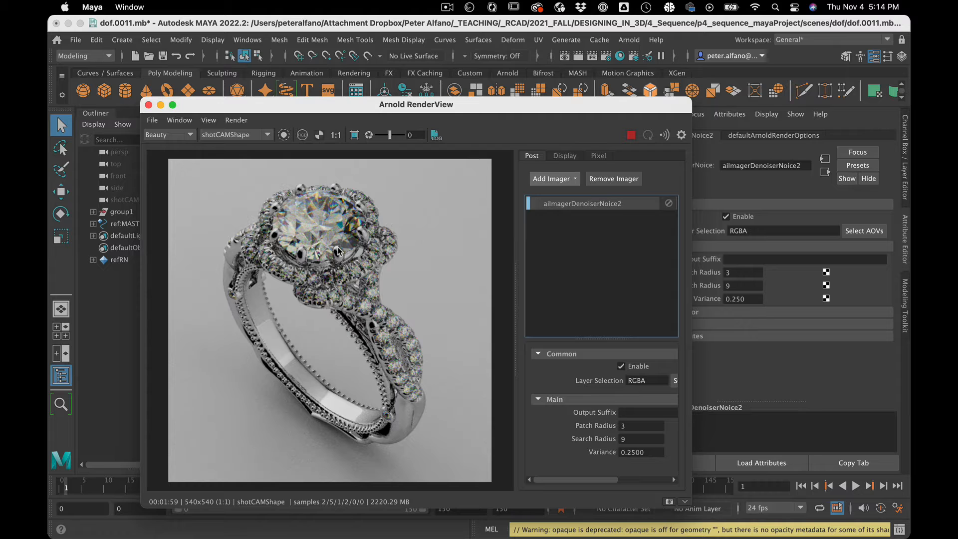
{"action": "scroll", "coordinate": [338, 251], "scroll_direction": "down", "scroll_amount": 1}
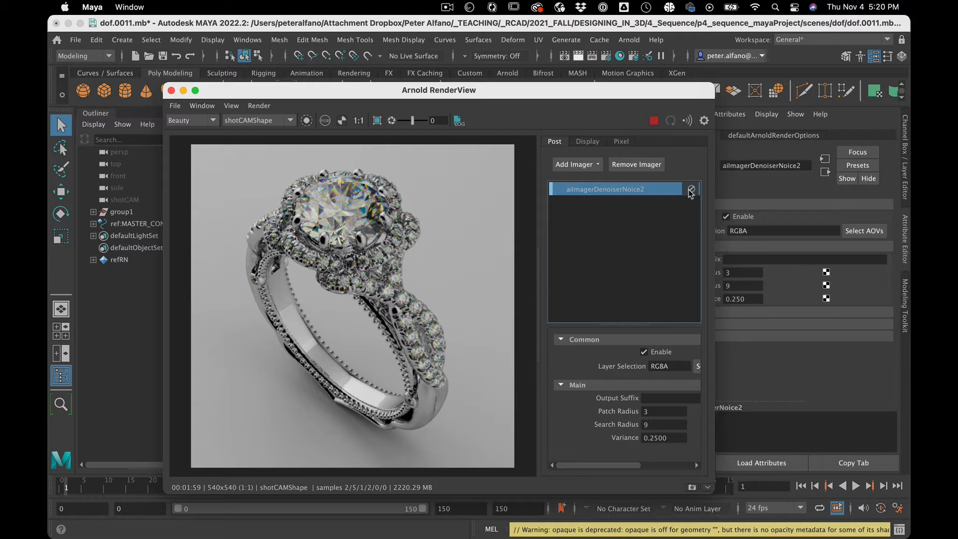
{"action": "left_click", "coordinate": [691, 190]}
Enable depth of field in the Arnold attributes of shotCAM and set its aperture size to 0.110.
{"action": "left_click", "coordinate": [117, 200]}
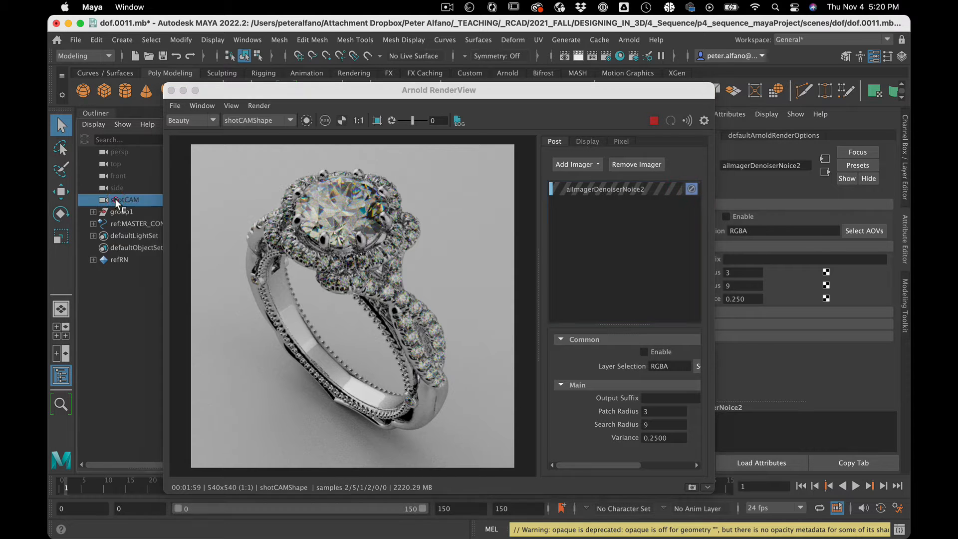
{"action": "left_click_drag", "start_coordinate": [491, 90], "coordinate": [400, 89]}
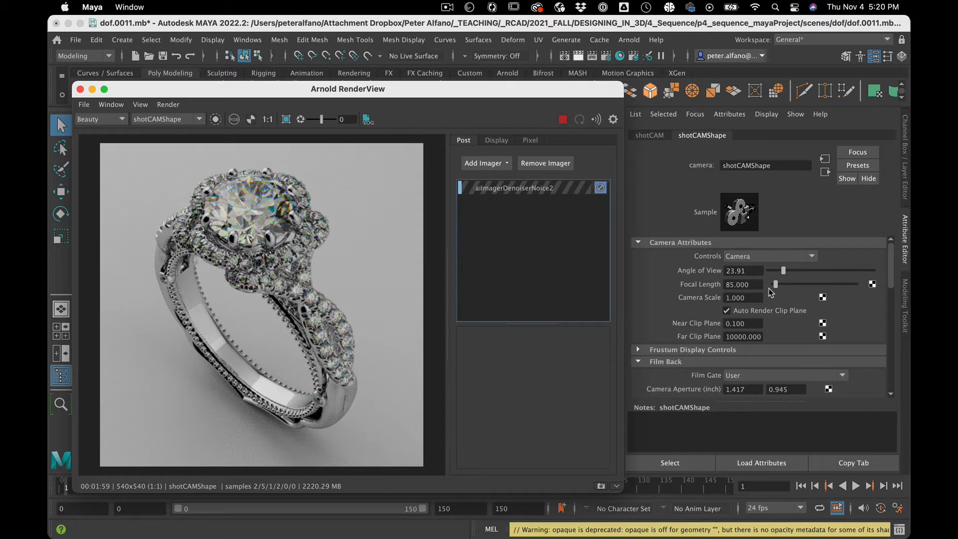
{"action": "scroll", "coordinate": [769, 291], "scroll_direction": "down", "scroll_amount": 5}
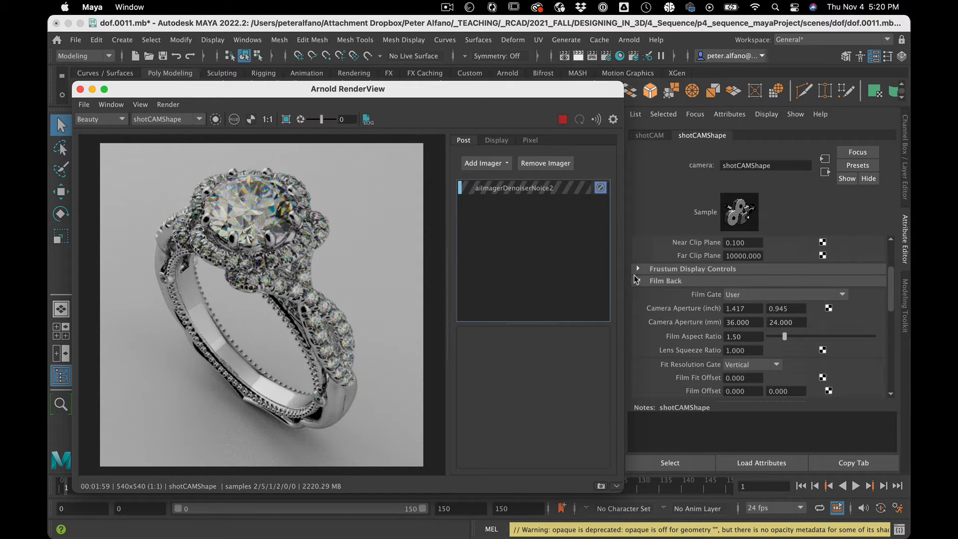
{"action": "left_click", "coordinate": [637, 281]}
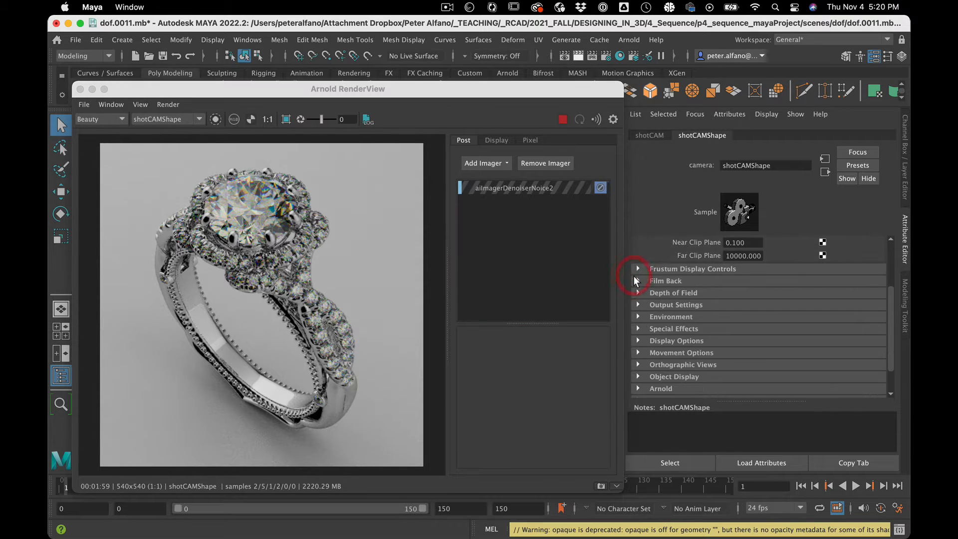
{"action": "left_click", "coordinate": [637, 388]}
{"action": "scroll", "coordinate": [707, 364], "scroll_direction": "down", "scroll_amount": 5}
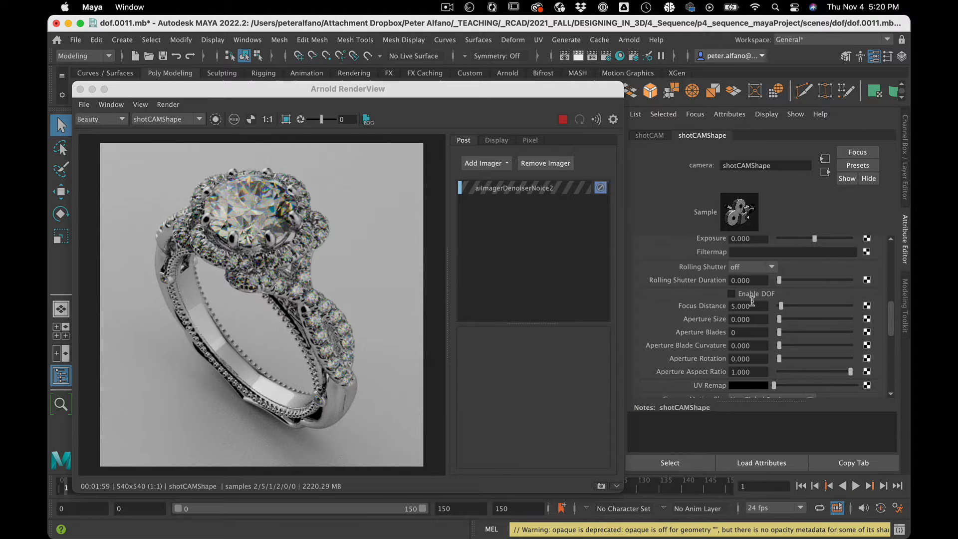
{"action": "left_click", "coordinate": [754, 295]}
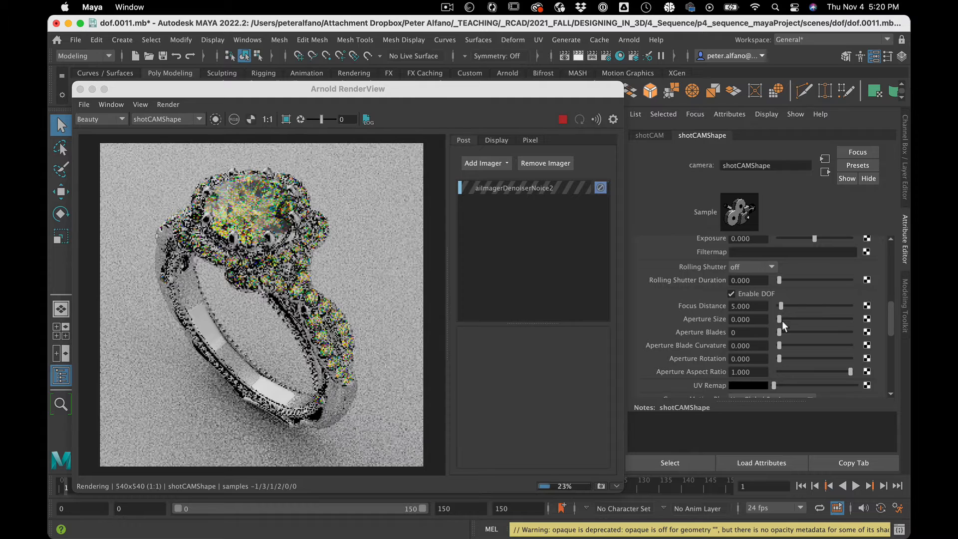
{"action": "left_click_drag", "start_coordinate": [780, 316], "coordinate": [787, 317]}
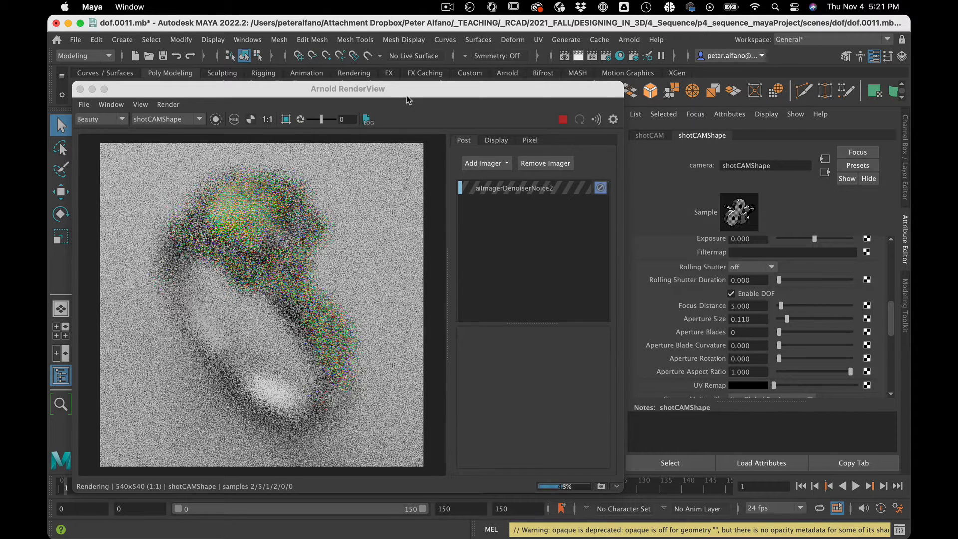
Select the large center diamond in the viewport and turn on the Object Details heads-up display.
{"action": "left_click_drag", "start_coordinate": [407, 98], "coordinate": [434, 334]}
{"action": "left_click", "coordinate": [449, 227]}
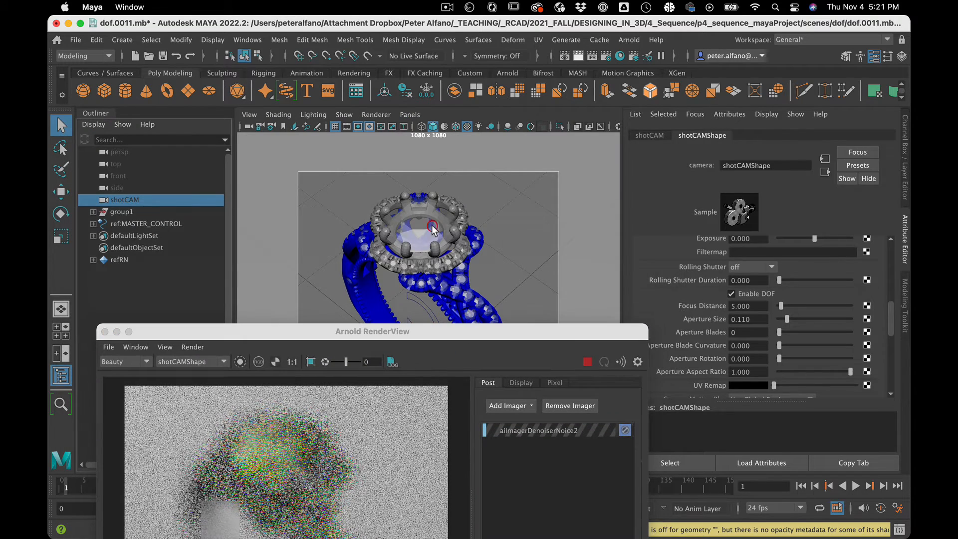
{"action": "left_click", "coordinate": [247, 39]}
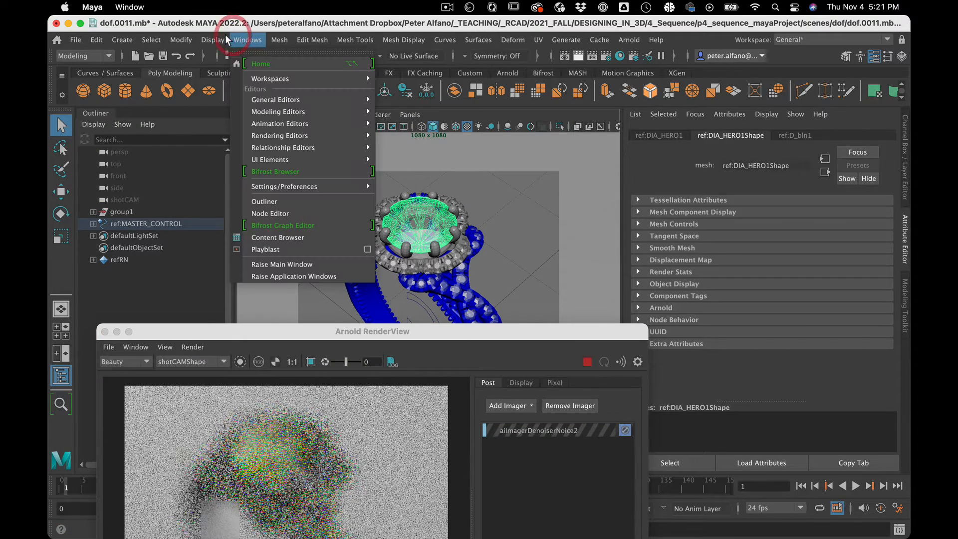
{"action": "mouse_move", "coordinate": [212, 39]}
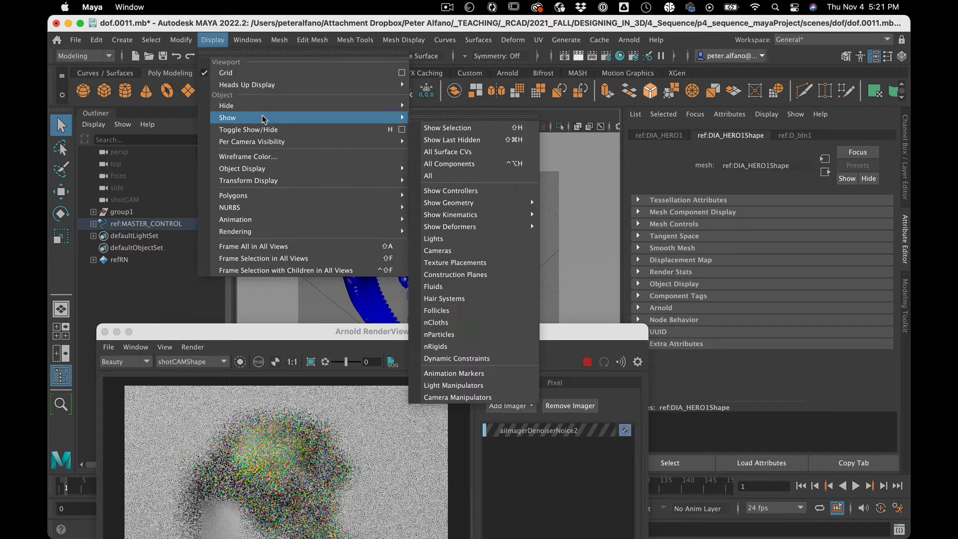
{"action": "mouse_move", "coordinate": [278, 82]}
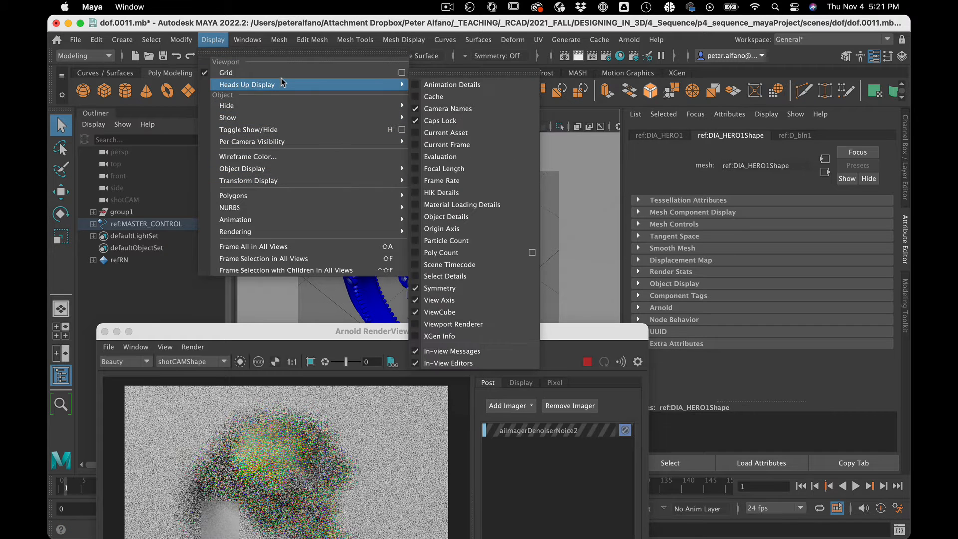
{"action": "left_click", "coordinate": [477, 217]}
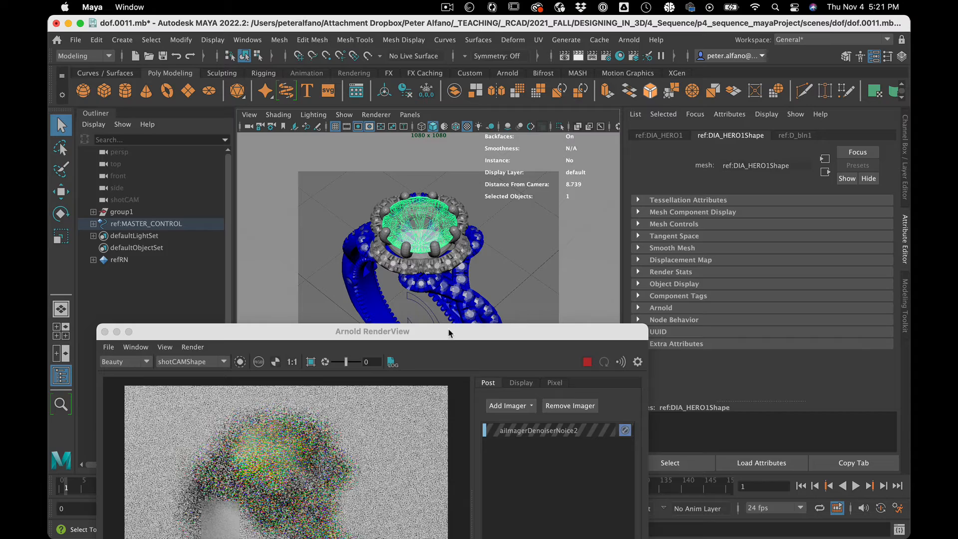
Limit the render to a small crop region at the side of the ring head and shift it slightly toward the center diamond.
{"action": "left_click_drag", "start_coordinate": [448, 330], "coordinate": [493, 173]}
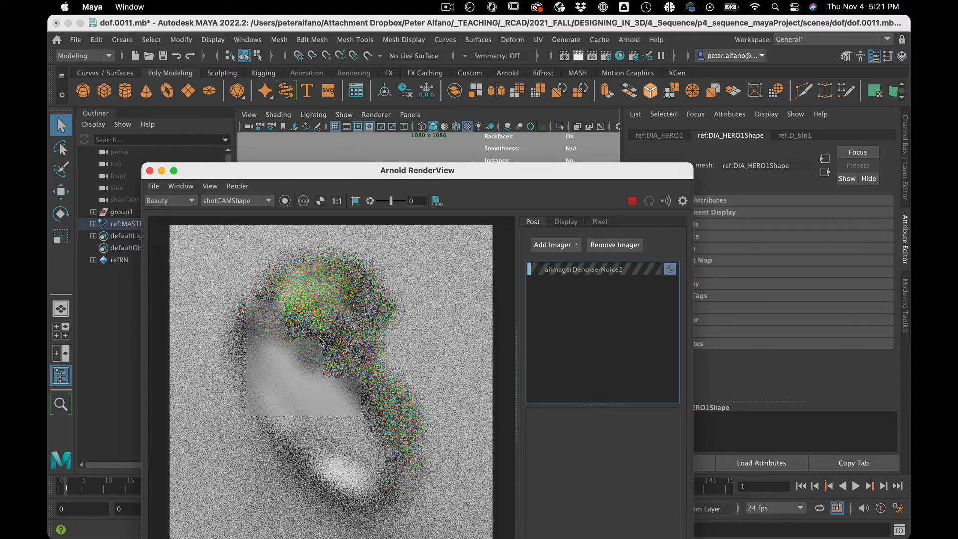
{"action": "left_click", "coordinate": [355, 201]}
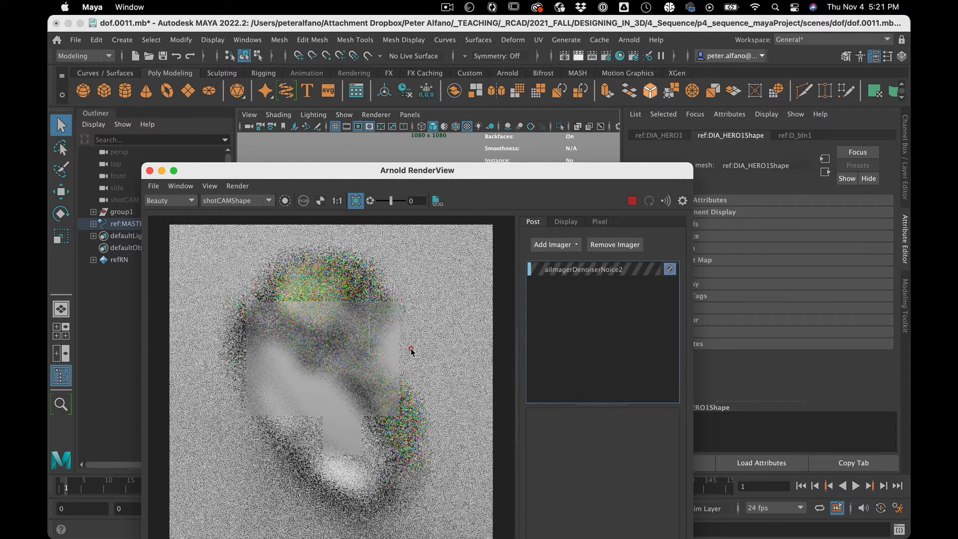
{"action": "left_click_drag", "start_coordinate": [410, 349], "coordinate": [411, 349]}
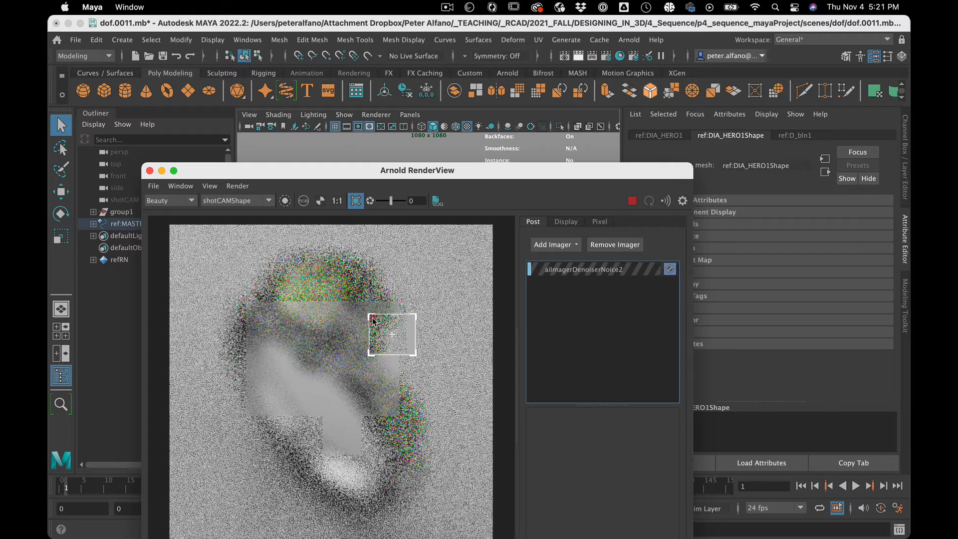
{"action": "left_click", "coordinate": [360, 311]}
{"action": "left_click", "coordinate": [362, 311]}
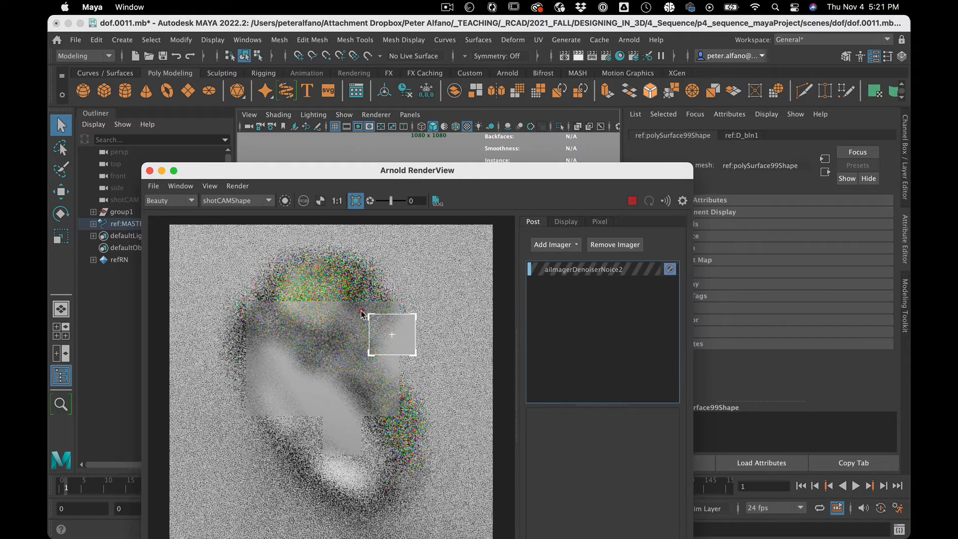
{"action": "left_click", "coordinate": [357, 309]}
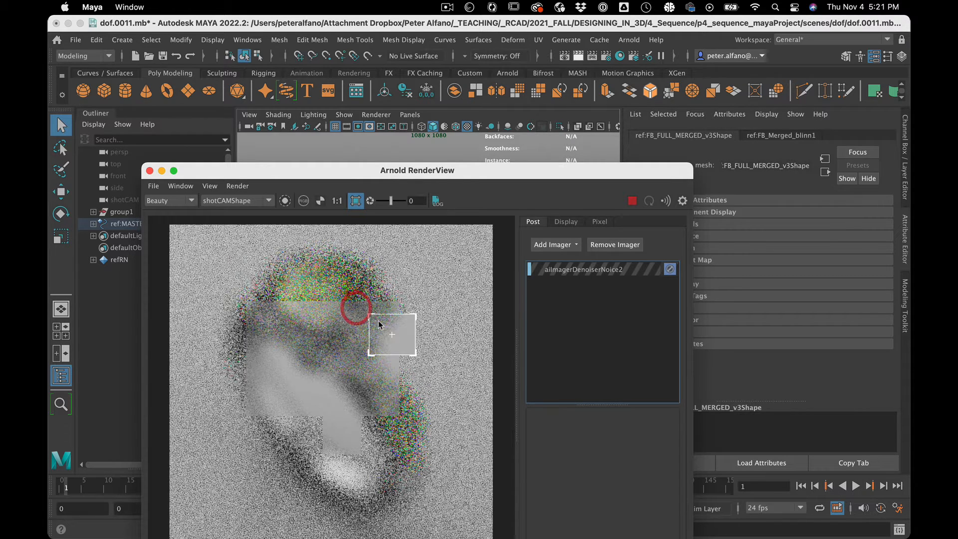
{"action": "left_click", "coordinate": [380, 326]}
{"action": "left_click", "coordinate": [355, 310]}
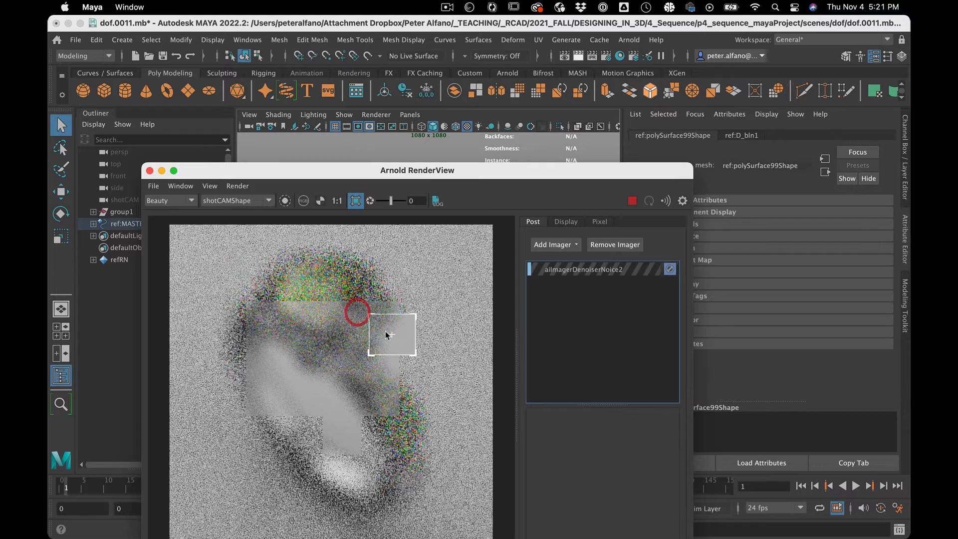
{"action": "left_click", "coordinate": [381, 330]}
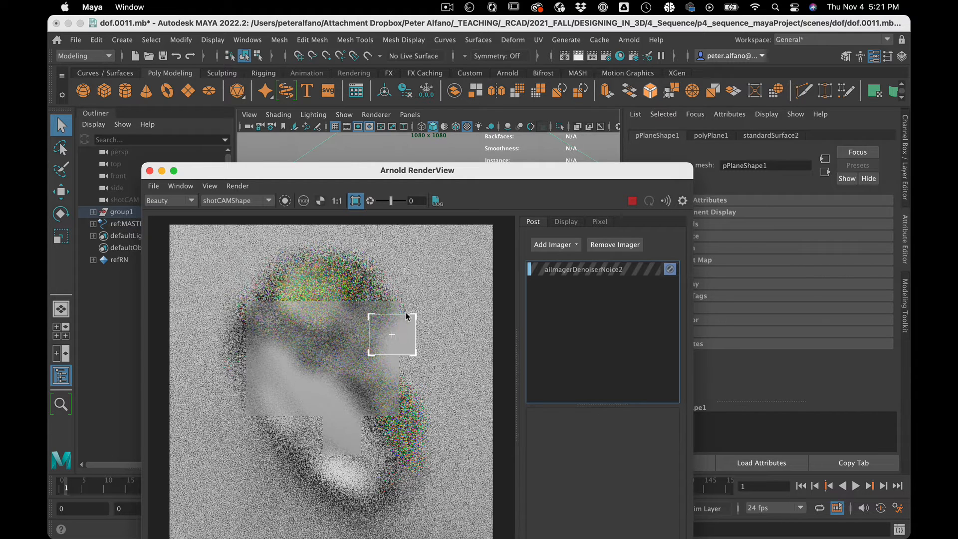
{"action": "left_click", "coordinate": [369, 319]}
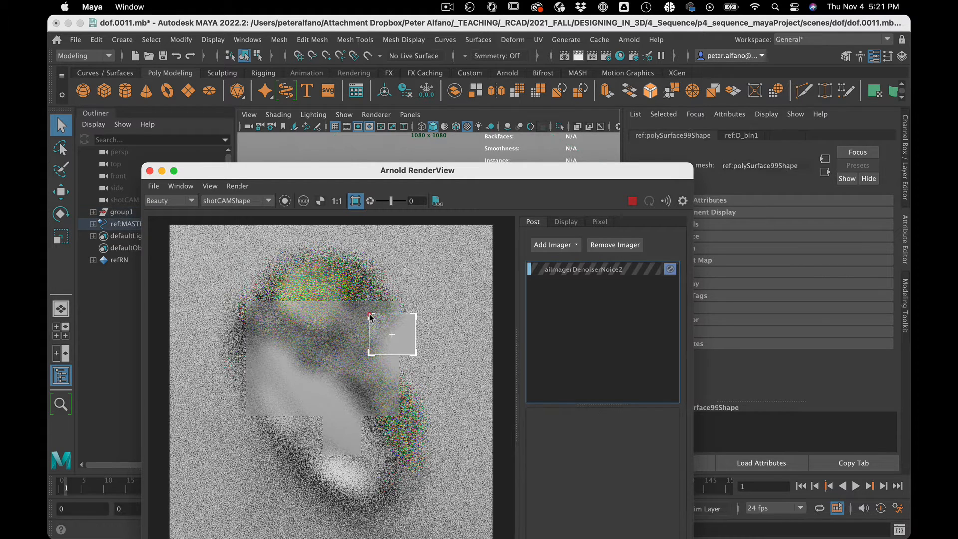
{"action": "left_click", "coordinate": [339, 314]}
{"action": "left_click", "coordinate": [391, 332]}
{"action": "left_click_drag", "start_coordinate": [392, 335], "coordinate": [378, 326]}
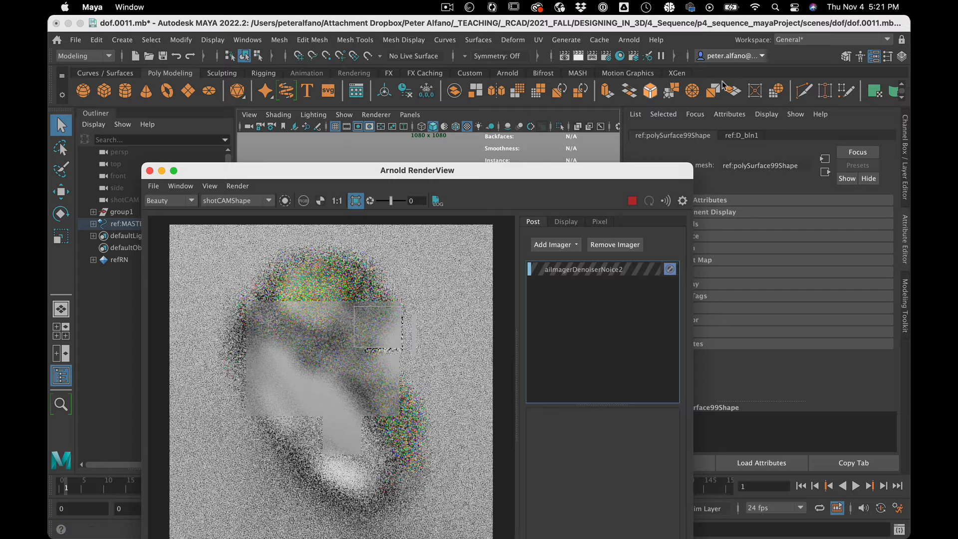
Set the Arnold render sampling to Camera (AA) 7, Diffuse 1 and Transmission 1.
{"action": "left_click", "coordinate": [606, 55]}
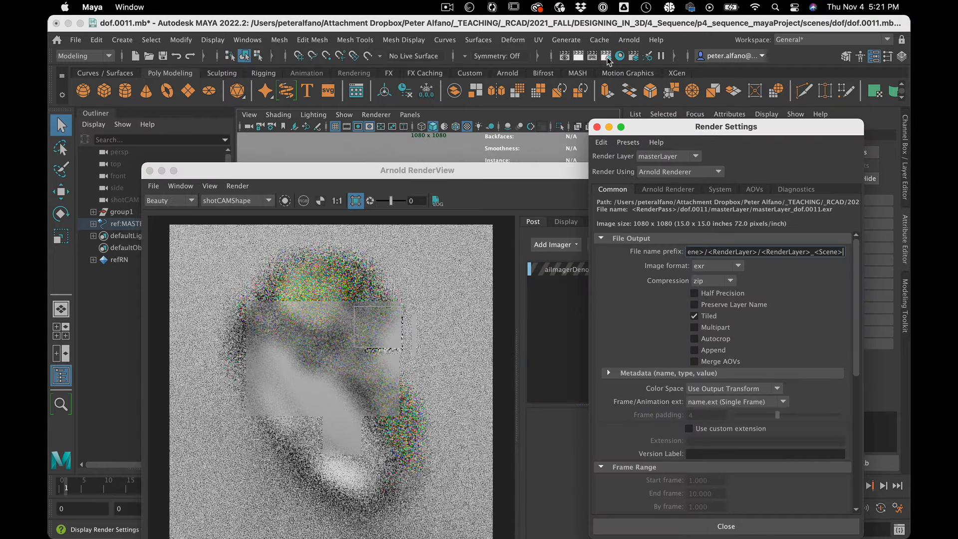
{"action": "left_click", "coordinate": [671, 190]}
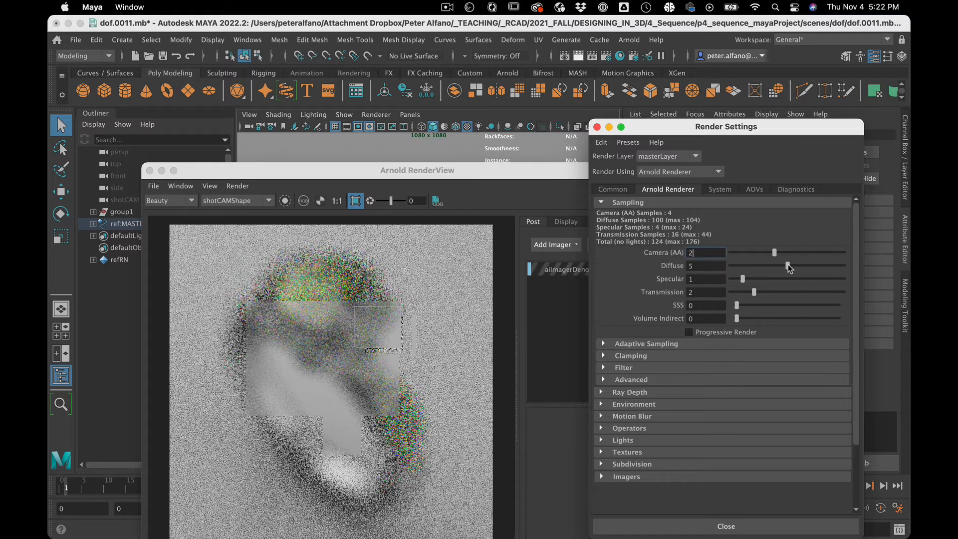
{"action": "left_click_drag", "start_coordinate": [788, 267], "coordinate": [743, 266]}
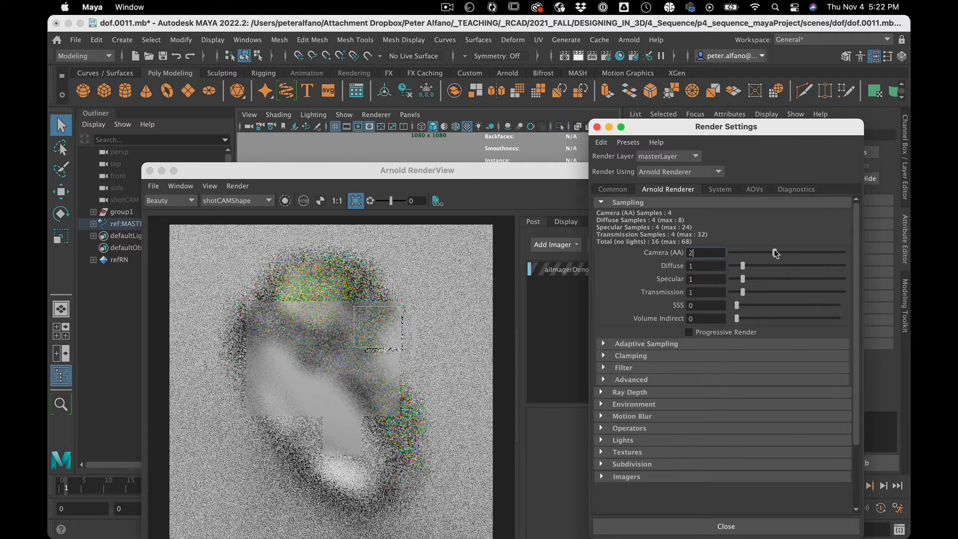
{"action": "left_click_drag", "start_coordinate": [776, 253], "coordinate": [819, 255]}
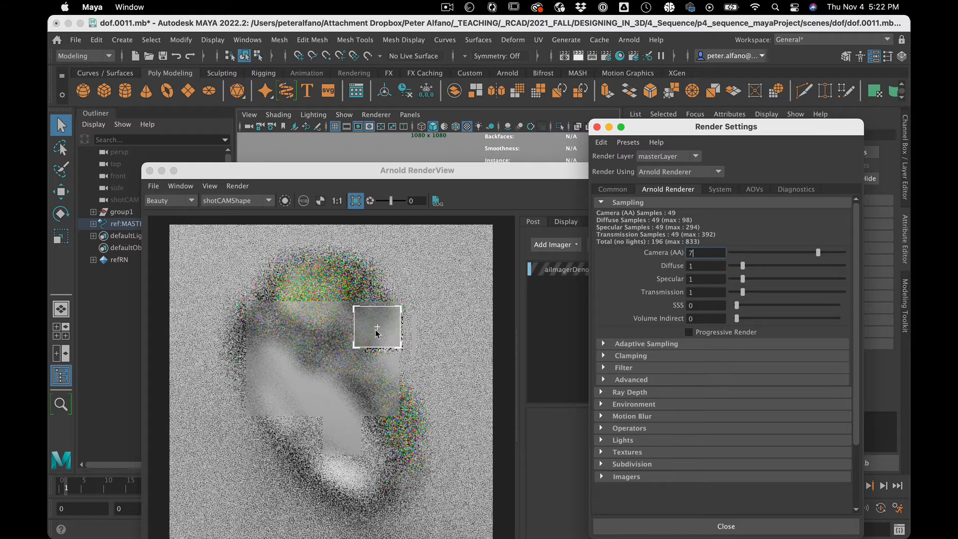
Move the render window beside the render settings and re-enable the Noice denoiser imager.
{"action": "double_click", "coordinate": [420, 174]}
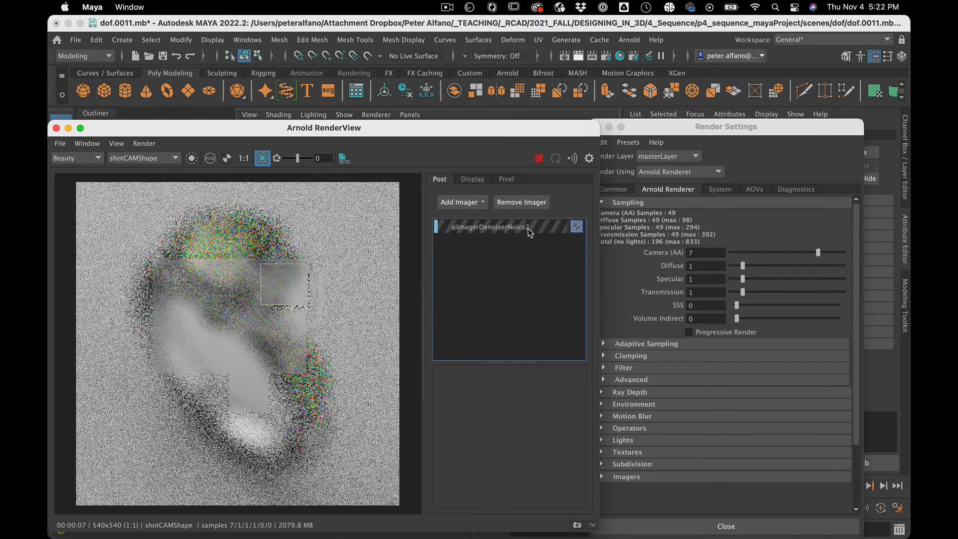
{"action": "left_click", "coordinate": [576, 227]}
{"action": "left_click", "coordinate": [576, 228]}
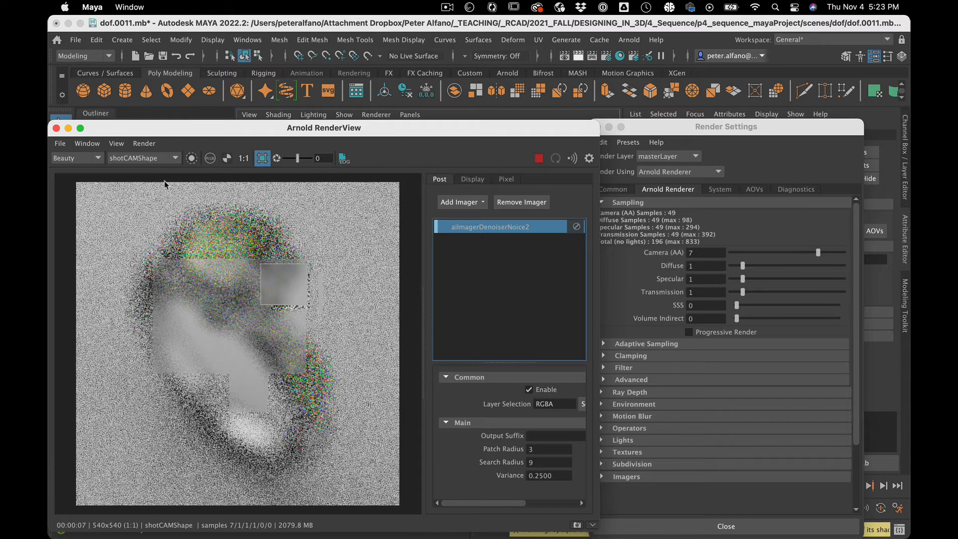
Uncover the viewport and select the center diamond to read its distance from the camera.
{"action": "left_click_drag", "start_coordinate": [150, 131], "coordinate": [304, 322]}
{"action": "left_click", "coordinate": [432, 232]}
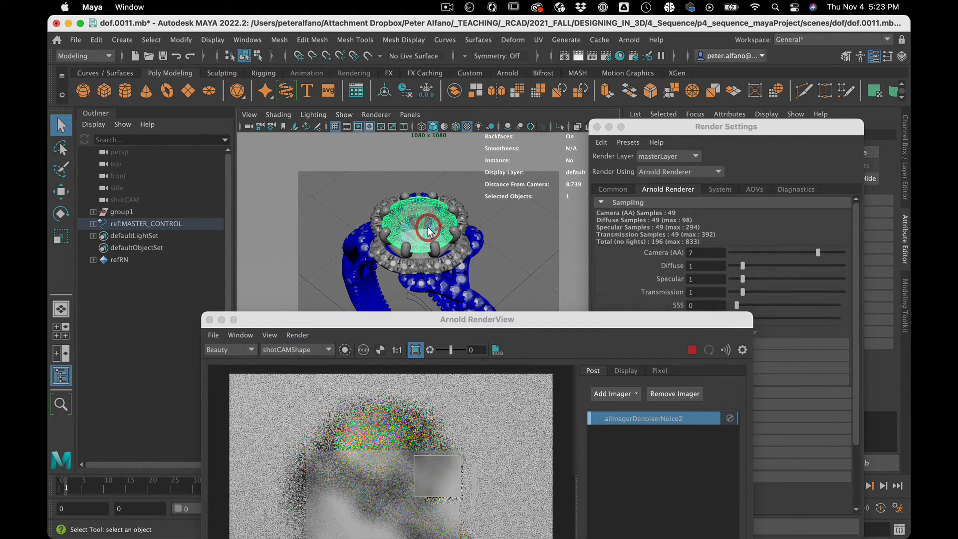
{"action": "left_click", "coordinate": [672, 131]}
{"action": "left_click_drag", "start_coordinate": [672, 131], "coordinate": [664, 404]}
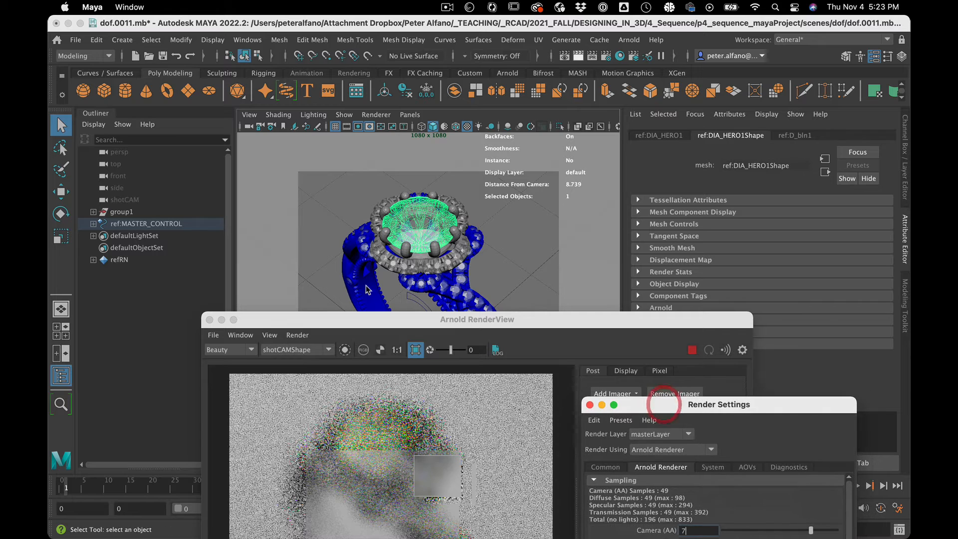
Set the Arnold focus distance of shotCAM to 8.739.
{"action": "left_click", "coordinate": [139, 200]}
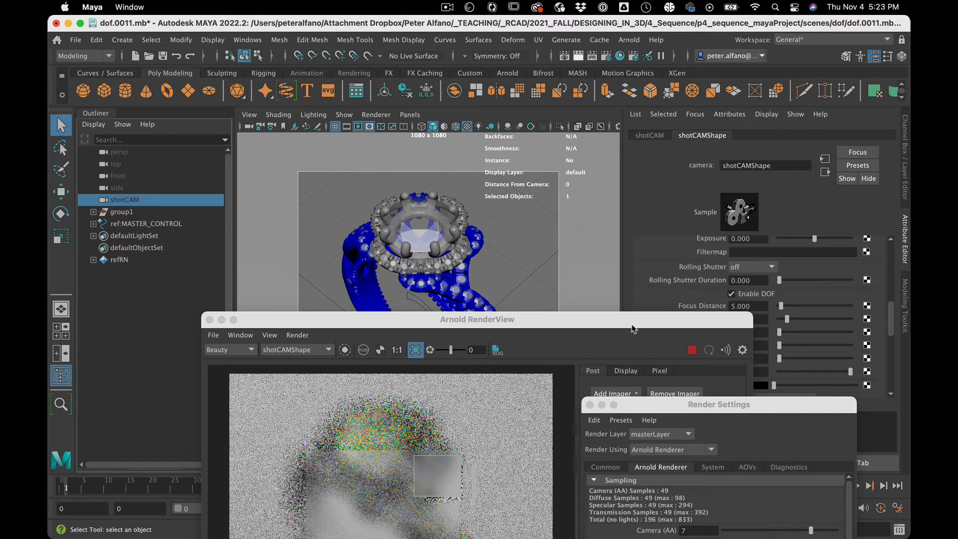
{"action": "left_click_drag", "start_coordinate": [632, 323], "coordinate": [460, 288]}
{"action": "left_click_drag", "start_coordinate": [763, 307], "coordinate": [629, 283]}
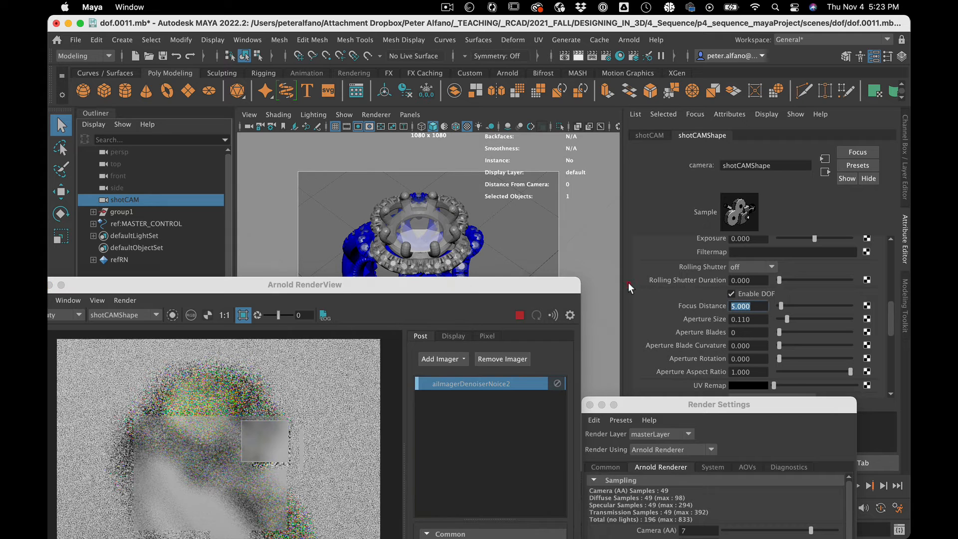
{"action": "type", "text": "8."}
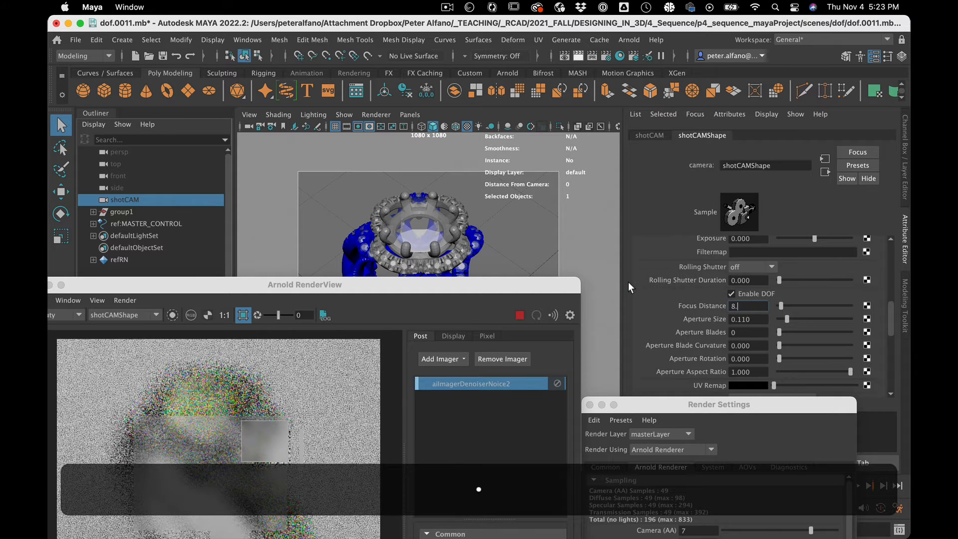
{"action": "type", "text": "739"}
{"action": "key", "text": "Return"}
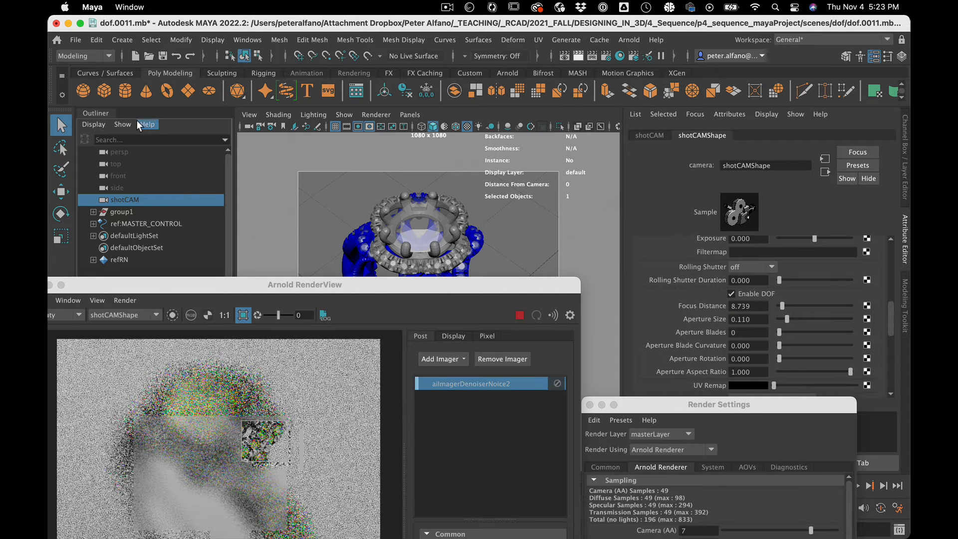
Save the scene as a new incremental version and bring the full render window back into view.
{"action": "left_click", "coordinate": [76, 40]}
{"action": "left_click", "coordinate": [115, 115]}
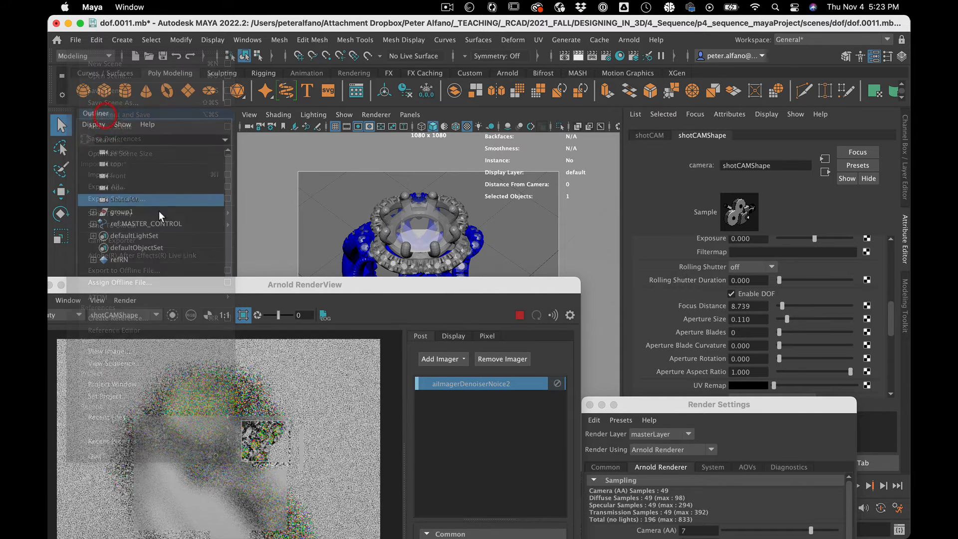
{"action": "left_click_drag", "start_coordinate": [219, 285], "coordinate": [414, 102]}
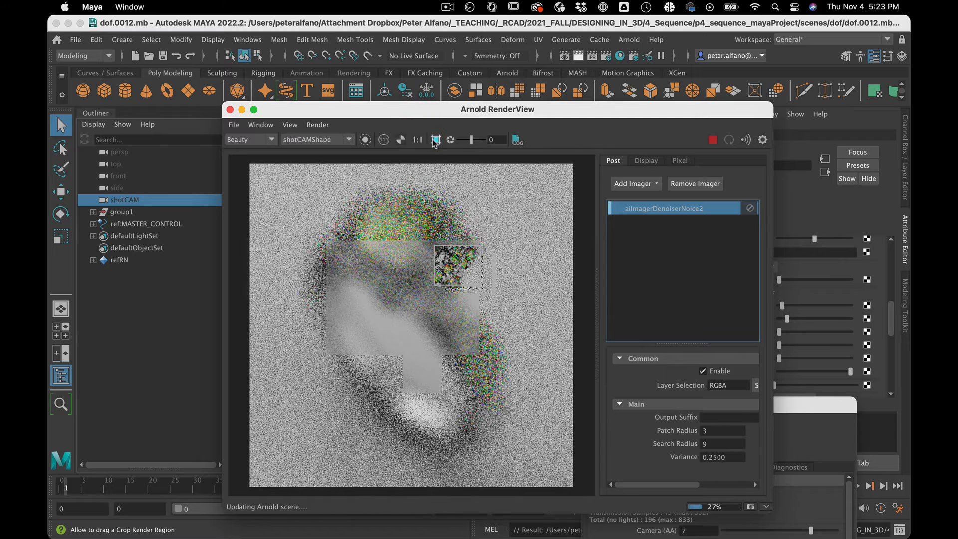
Turn off the crop region, render the full frame and close the render window.
{"action": "left_click", "coordinate": [436, 140]}
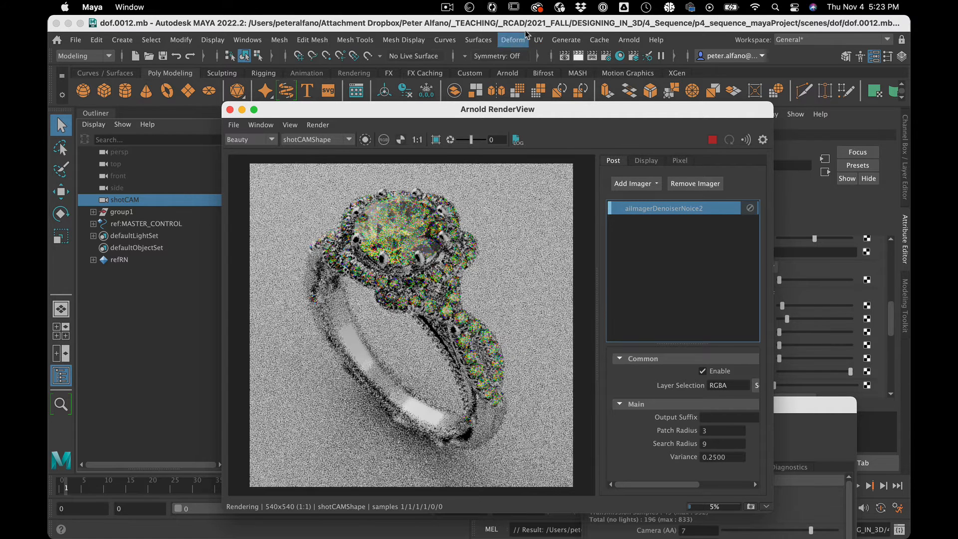
{"action": "left_click", "coordinate": [448, 8]}
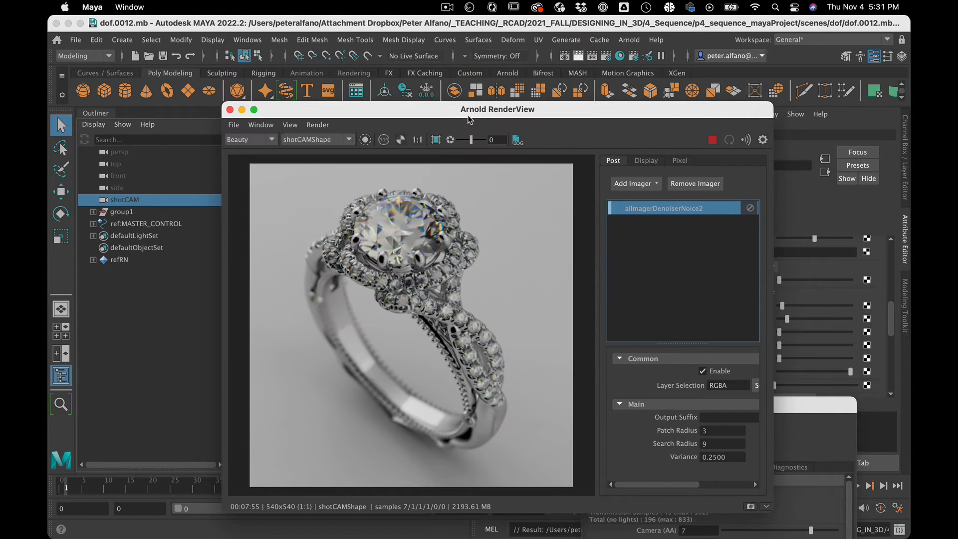
{"action": "left_click_drag", "start_coordinate": [455, 109], "coordinate": [420, 70]}
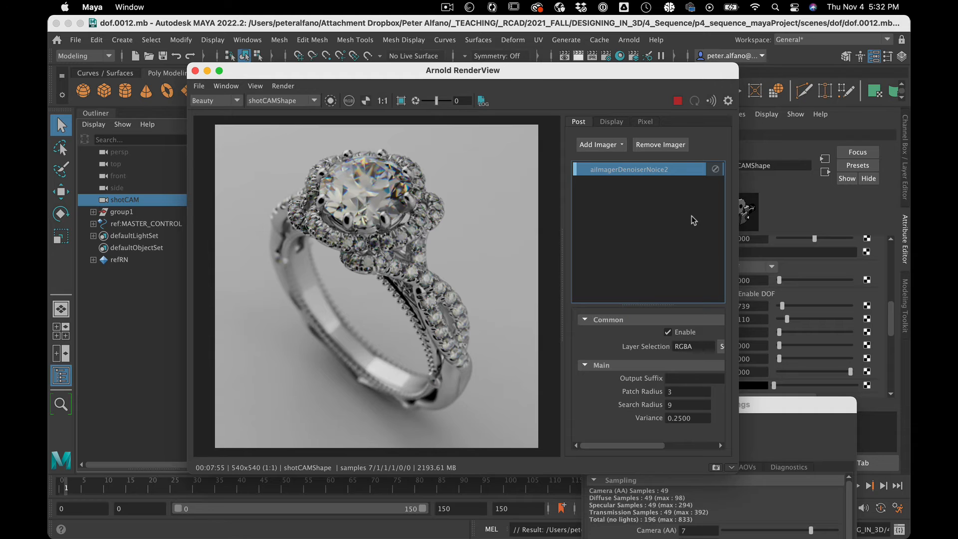
{"action": "left_click", "coordinate": [196, 71]}
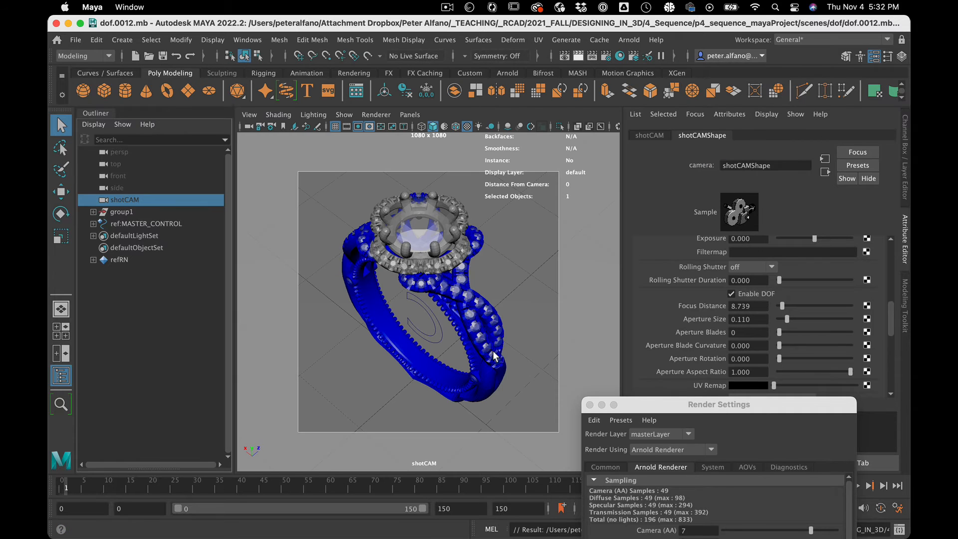
Switch the viewport to the persp camera, viewing the whole ring from a distance with nothing selected.
{"action": "left_click", "coordinate": [410, 114]}
{"action": "mouse_move", "coordinate": [449, 127]}
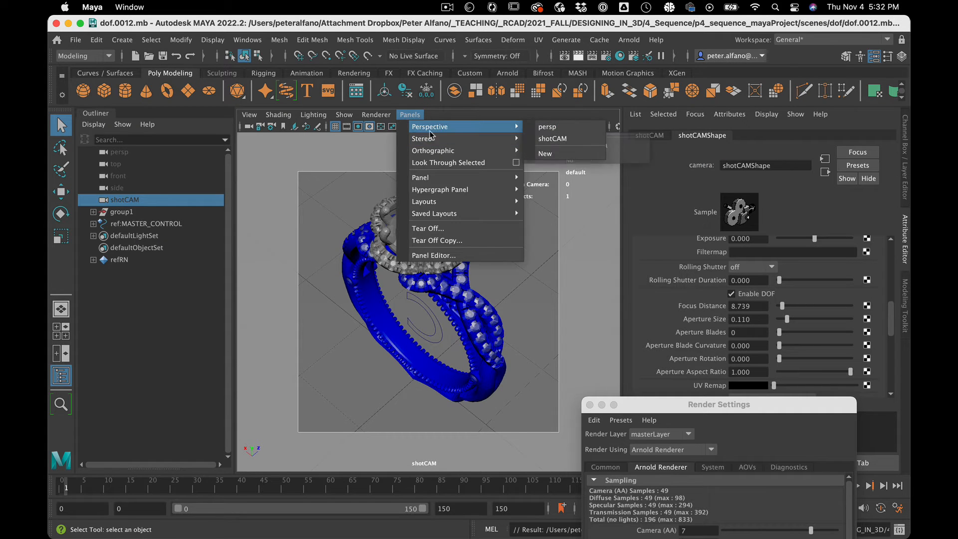
{"action": "left_click", "coordinate": [547, 127]}
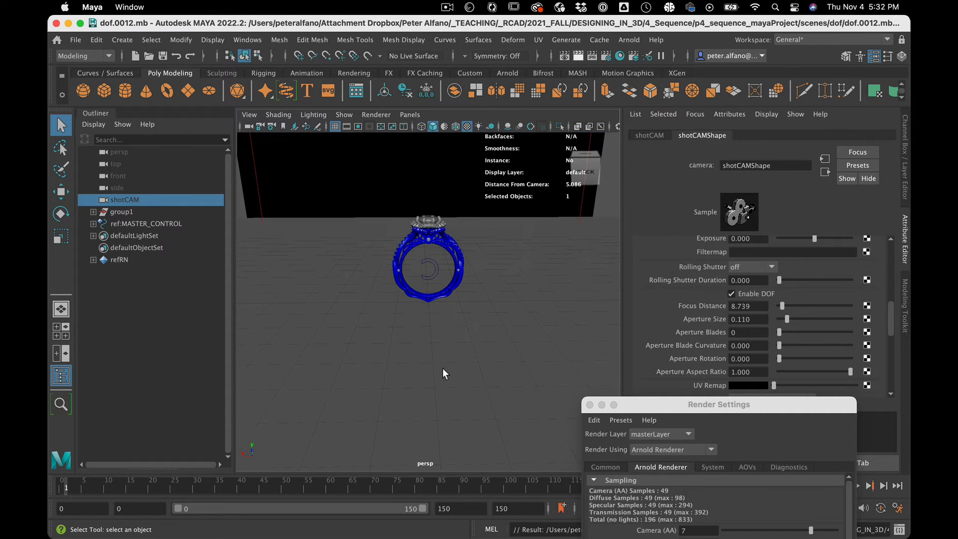
{"action": "scroll", "coordinate": [442, 367], "scroll_direction": "down", "scroll_amount": 4}
{"action": "left_click_drag", "start_coordinate": [442, 367], "coordinate": [307, 369], "text": "alt"}
{"action": "left_click", "coordinate": [391, 298]}
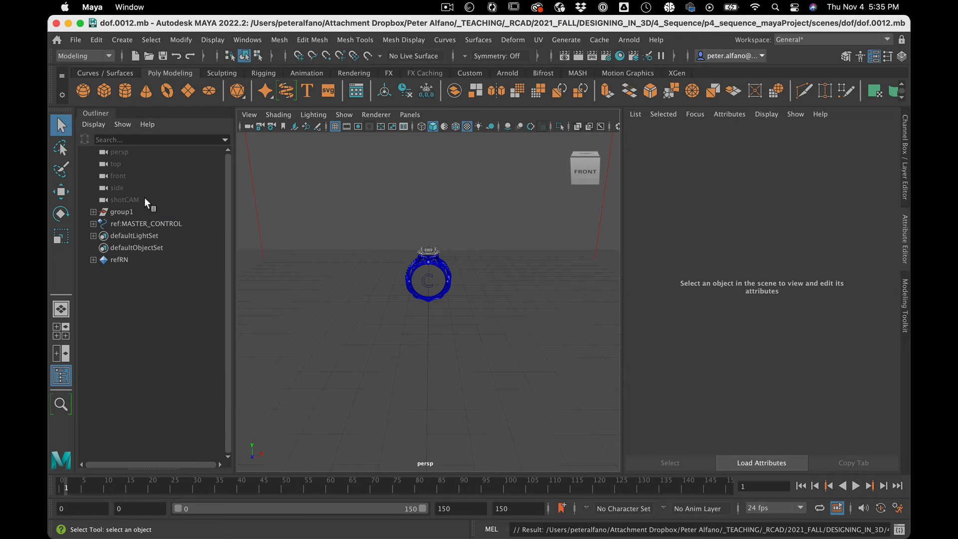
Unhide shotCAM and frame it together with the ring in the perspective view.
{"action": "left_click", "coordinate": [145, 199]}
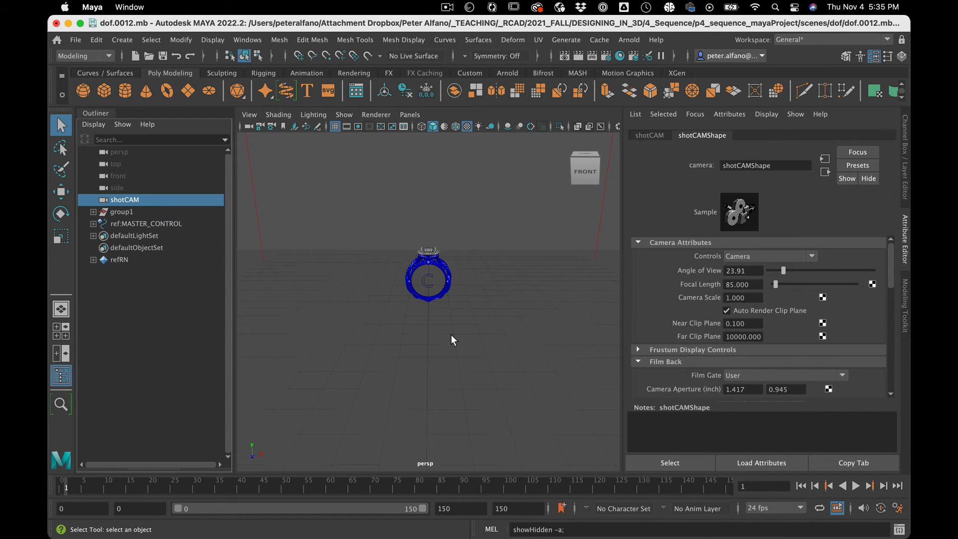
{"action": "scroll", "coordinate": [451, 334], "scroll_direction": "down", "scroll_amount": 10}
{"action": "scroll", "coordinate": [451, 335], "scroll_direction": "up", "scroll_amount": 8}
{"action": "scroll", "coordinate": [451, 334], "scroll_direction": "up", "scroll_amount": 1}
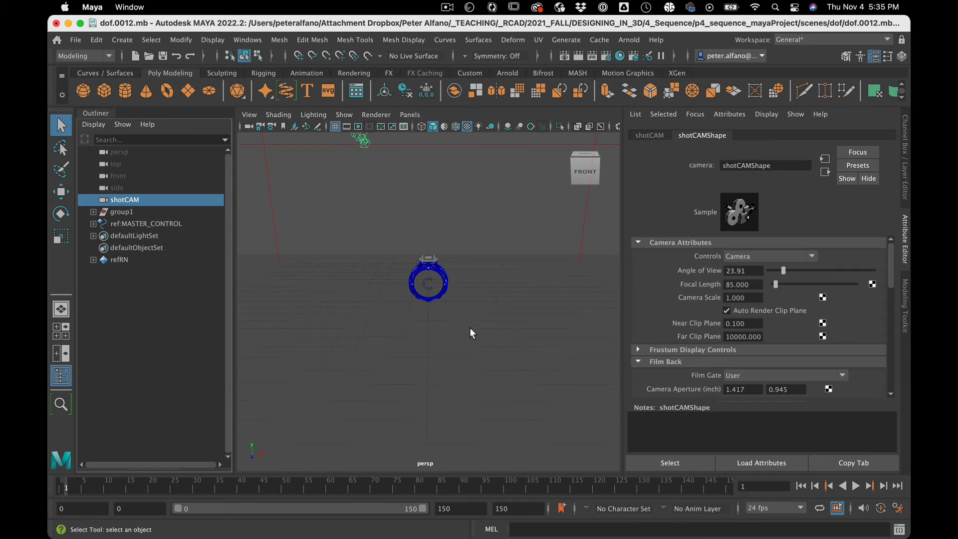
{"action": "mouse_move", "coordinate": [515, 336]}
{"action": "left_mouse_down", "text": "alt"}
{"action": "mouse_move", "coordinate": [466, 333]}
{"action": "mouse_move", "coordinate": [529, 331]}
{"action": "mouse_move", "coordinate": [508, 335]}
{"action": "left_mouse_up", "text": "alt"}
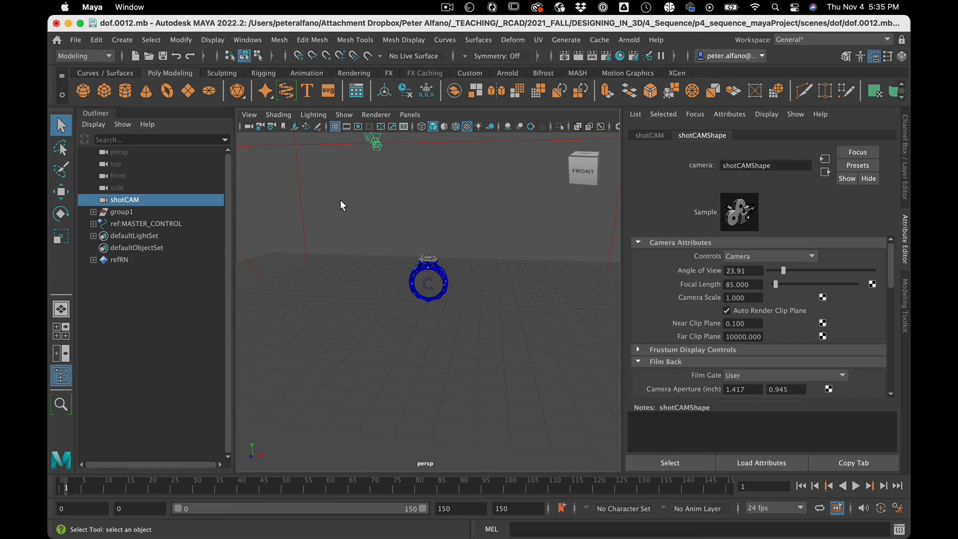
Measure between two points on the ground, one on each side of the ring, with the Distance Tool.
{"action": "left_click", "coordinate": [122, 40]}
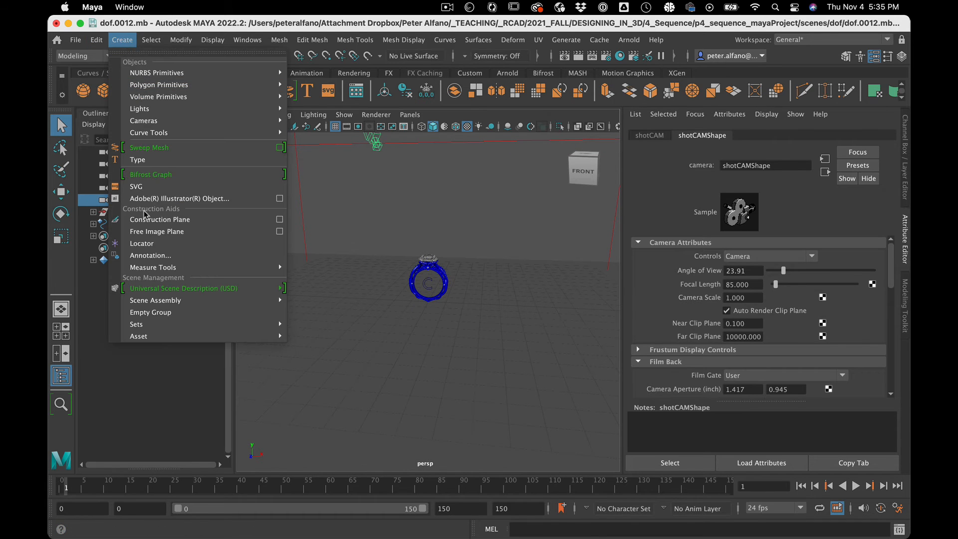
{"action": "mouse_move", "coordinate": [240, 268]}
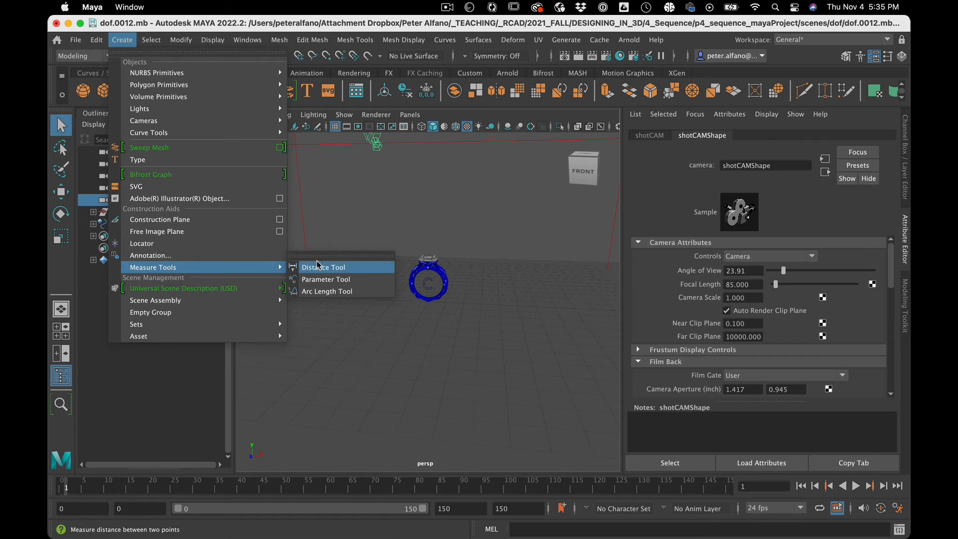
{"action": "left_click", "coordinate": [327, 269]}
{"action": "left_click", "coordinate": [331, 292]}
{"action": "left_click", "coordinate": [478, 329]}
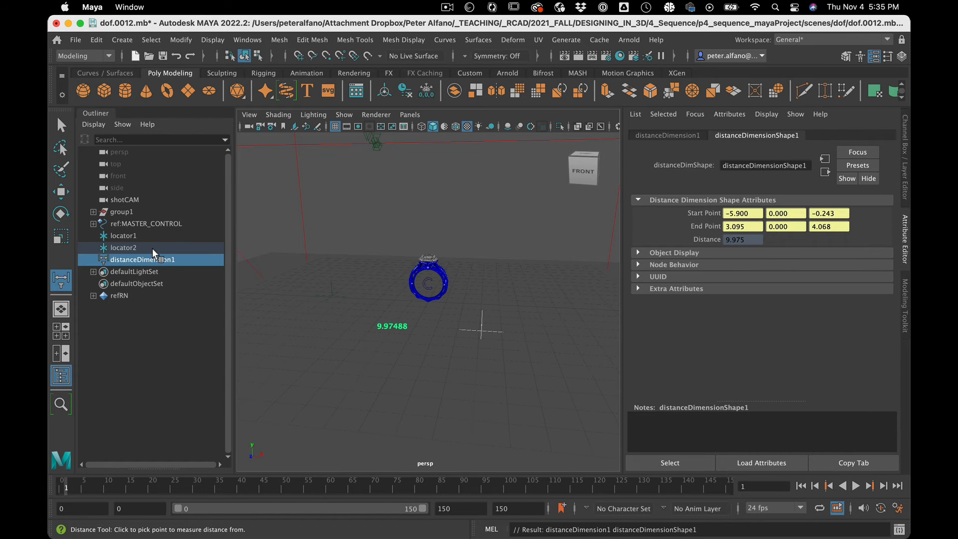
Rename locator1 as ORIGIN and locator2 as AIM.
{"action": "left_click", "coordinate": [145, 240]}
{"action": "double_click", "coordinate": [138, 238]}
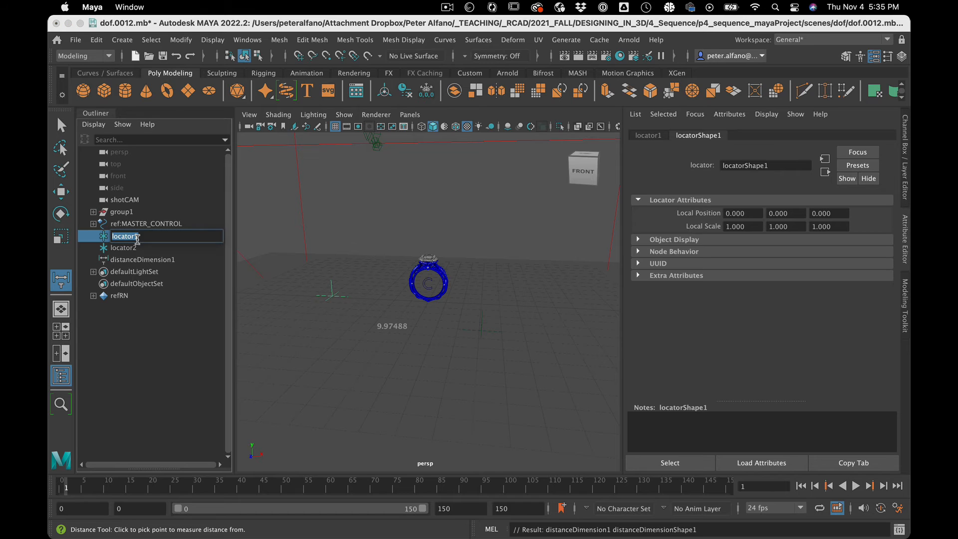
{"action": "type", "text": "ORIGIN"}
{"action": "double_click", "coordinate": [138, 247]}
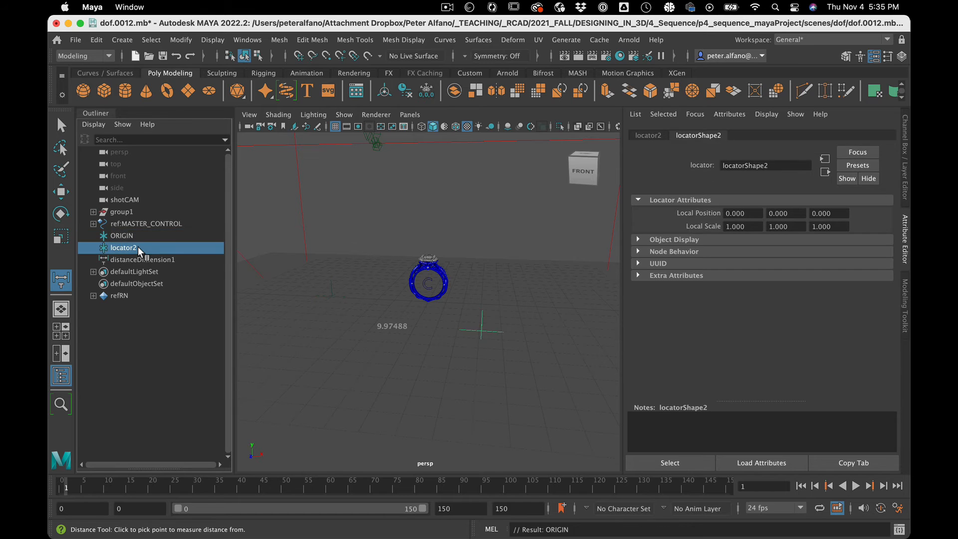
{"action": "type", "text": "AIM"}
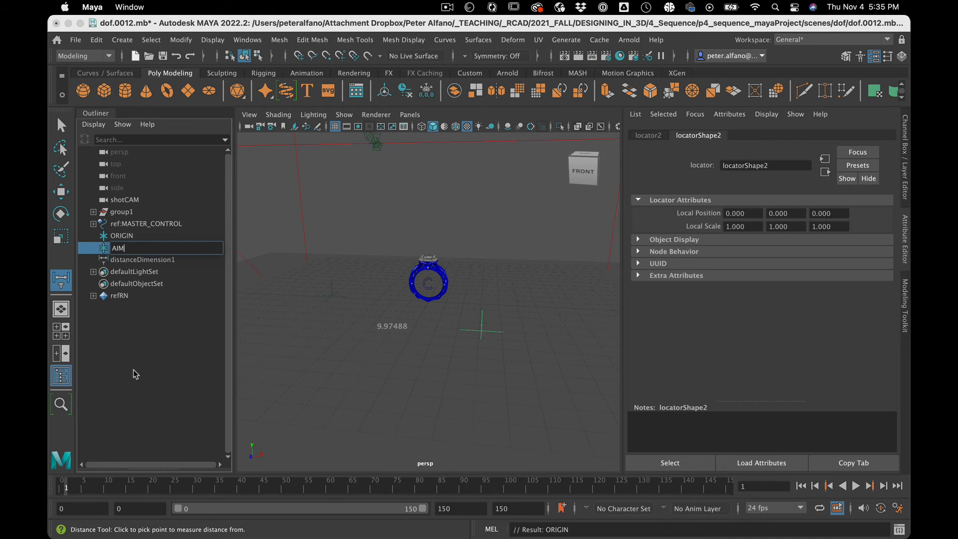
{"action": "left_click", "coordinate": [136, 374]}
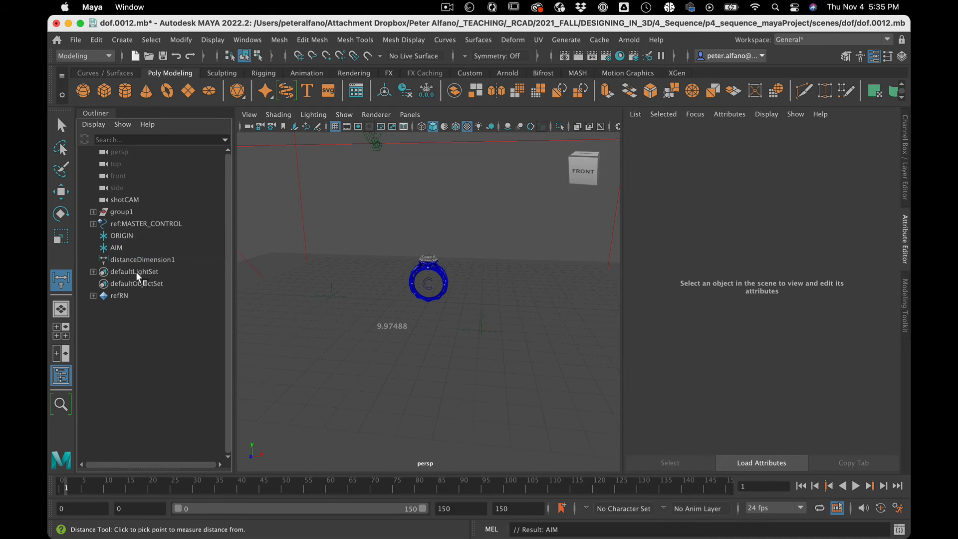
Parent the ORIGIN locator under shotCAM and expand the camera's hierarchy.
{"action": "left_click", "coordinate": [140, 237]}
{"action": "left_click_drag", "start_coordinate": [140, 236], "coordinate": [147, 202]}
{"action": "middle_click_drag", "start_coordinate": [145, 198], "coordinate": [145, 200]}
{"action": "left_click", "coordinate": [92, 200]}
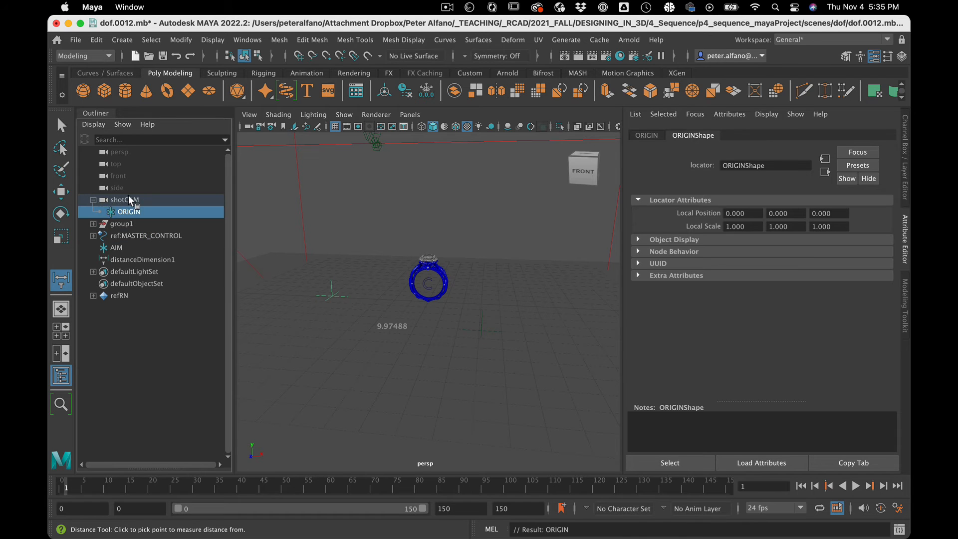
{"action": "left_click", "coordinate": [129, 197]}
{"action": "left_click", "coordinate": [130, 212]}
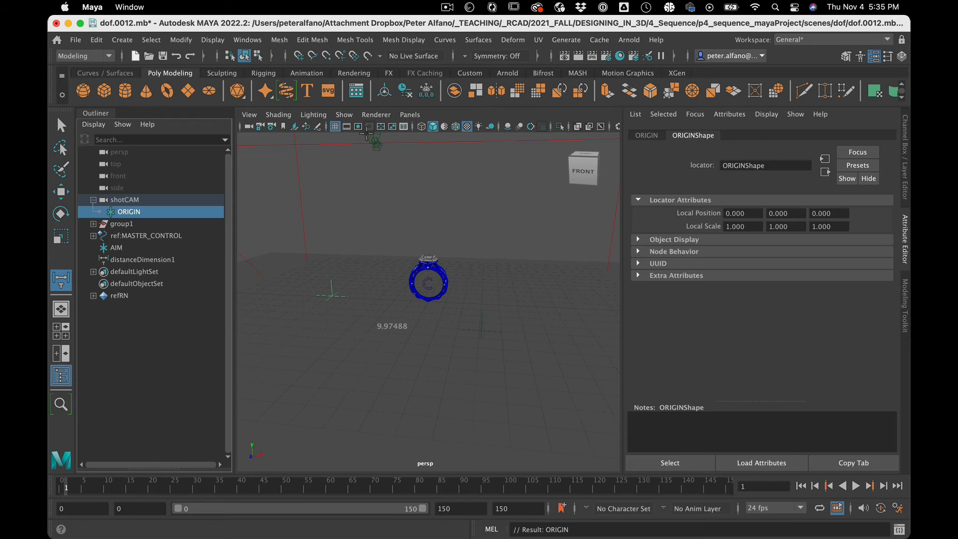
Set all Translate and Rotate values of the ORIGIN locator to 0 so it snaps to shotCAM.
{"action": "left_click", "coordinate": [906, 170]}
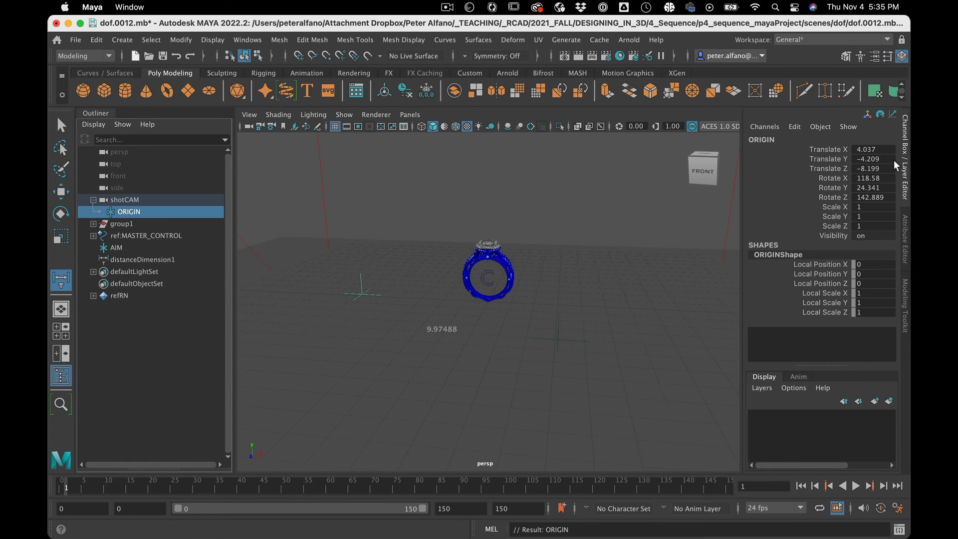
{"action": "left_click_drag", "start_coordinate": [873, 150], "coordinate": [876, 198]}
{"action": "type", "text": "0"}
{"action": "key", "text": "Return"}
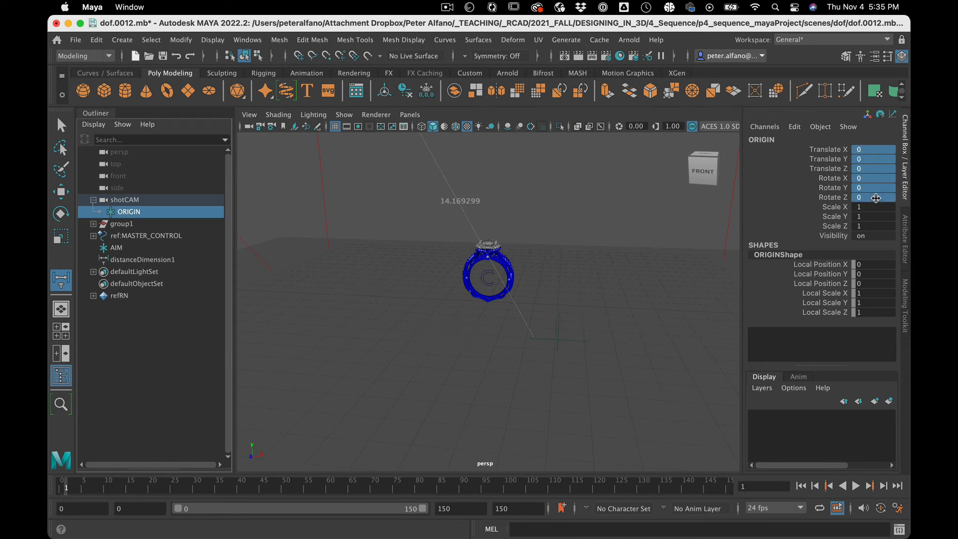
{"action": "scroll", "coordinate": [622, 229], "scroll_direction": "down", "scroll_amount": 3}
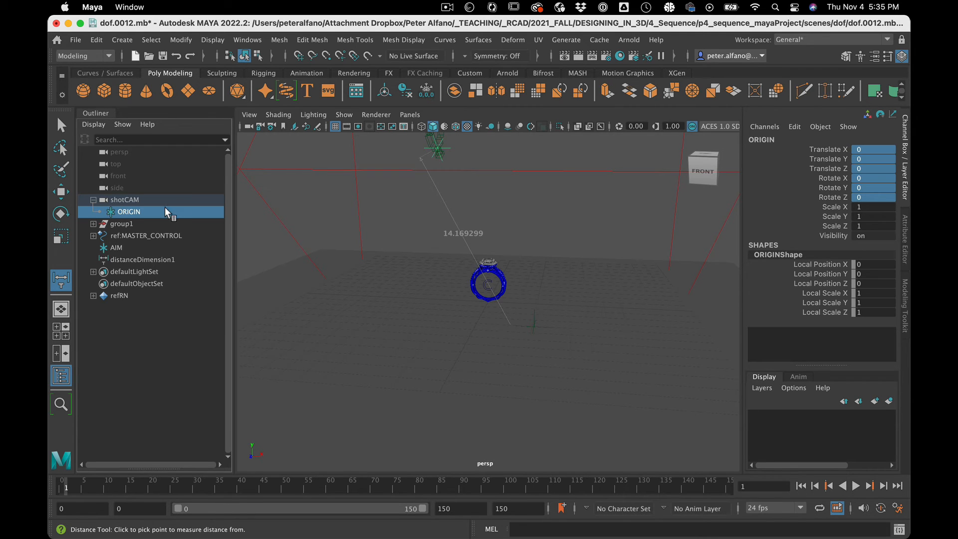
{"action": "left_click", "coordinate": [127, 202]}
{"action": "left_click", "coordinate": [129, 213]}
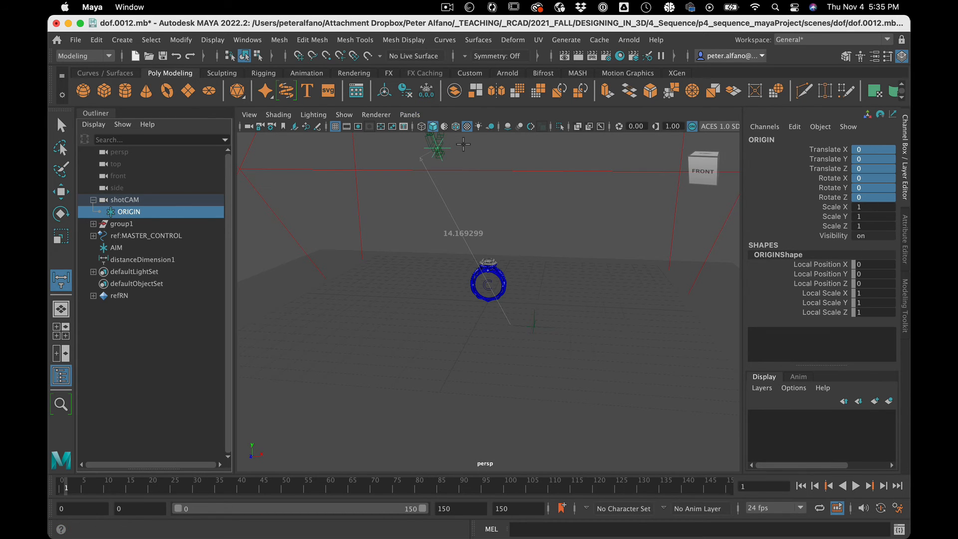
Look through shotCAM and move the AIM locator over the ring's diamond head, to about X 1.436, Y -0.331, Z 2.103.
{"action": "left_click", "coordinate": [150, 248]}
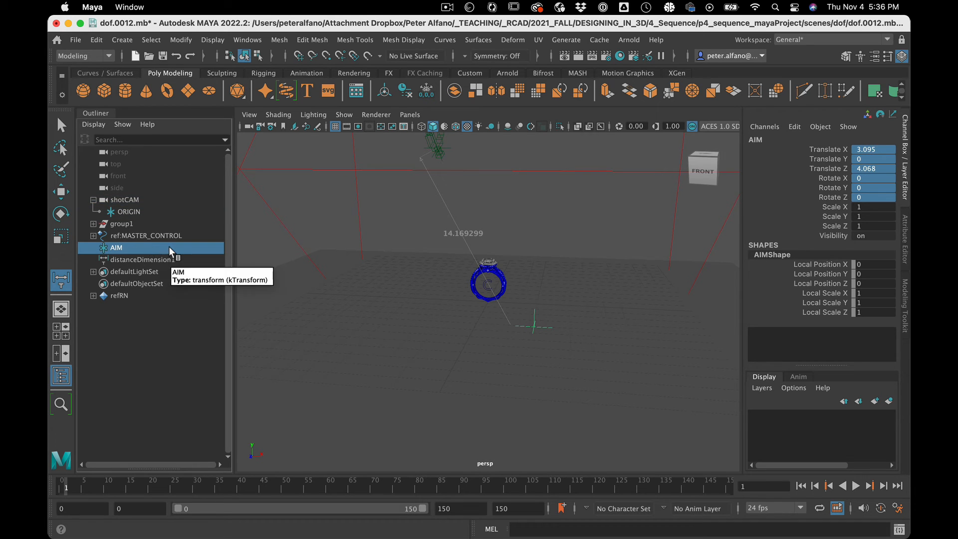
{"action": "left_click", "coordinate": [410, 114]}
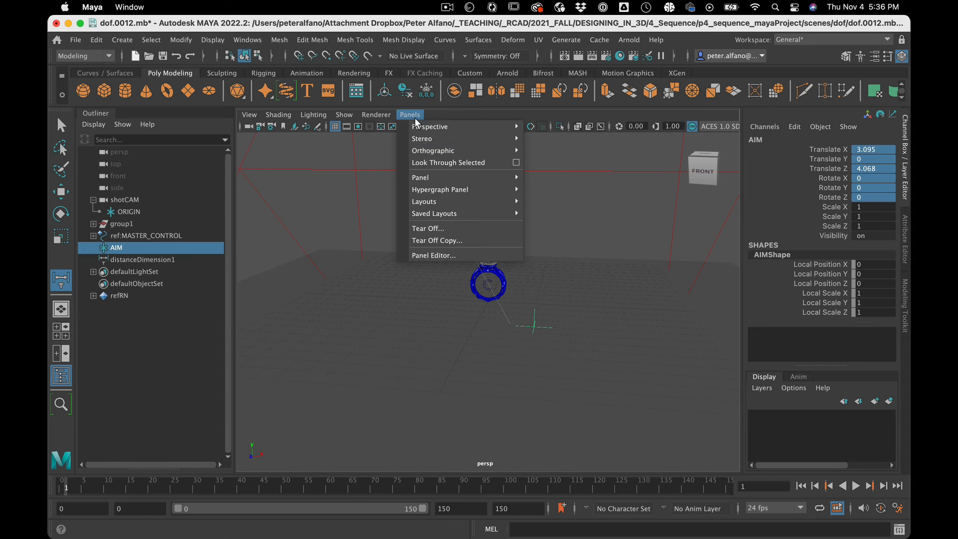
{"action": "mouse_move", "coordinate": [469, 127]}
{"action": "left_click", "coordinate": [559, 139]}
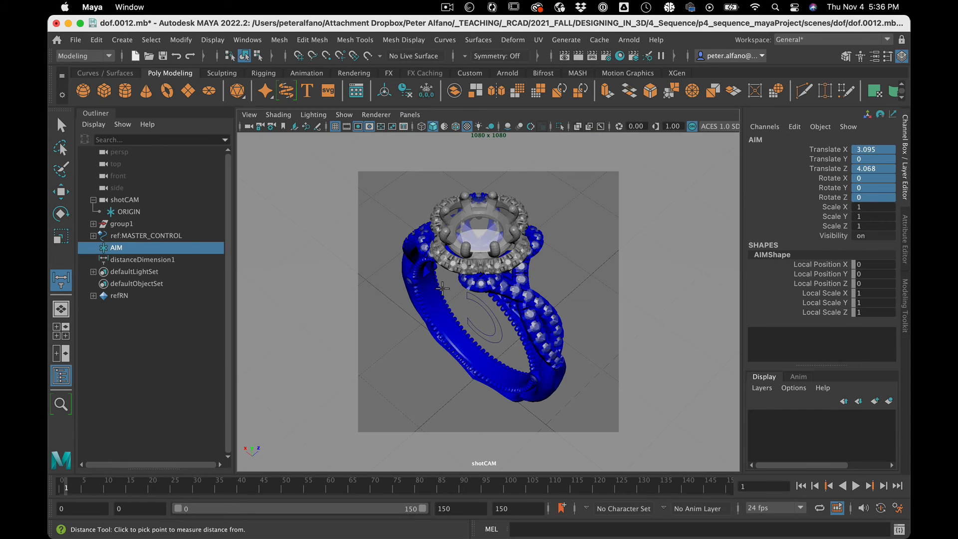
{"action": "key", "text": "w"}
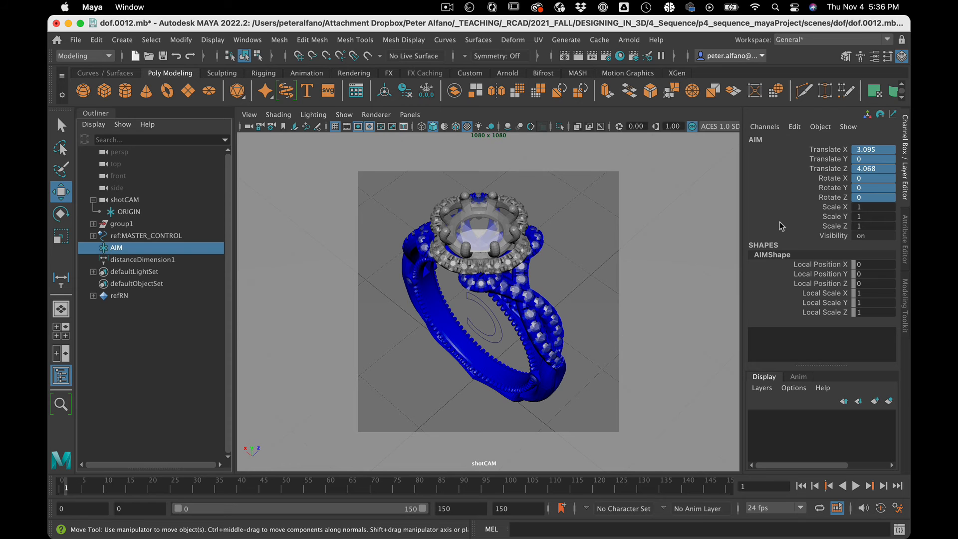
{"action": "double_click", "coordinate": [882, 149]}
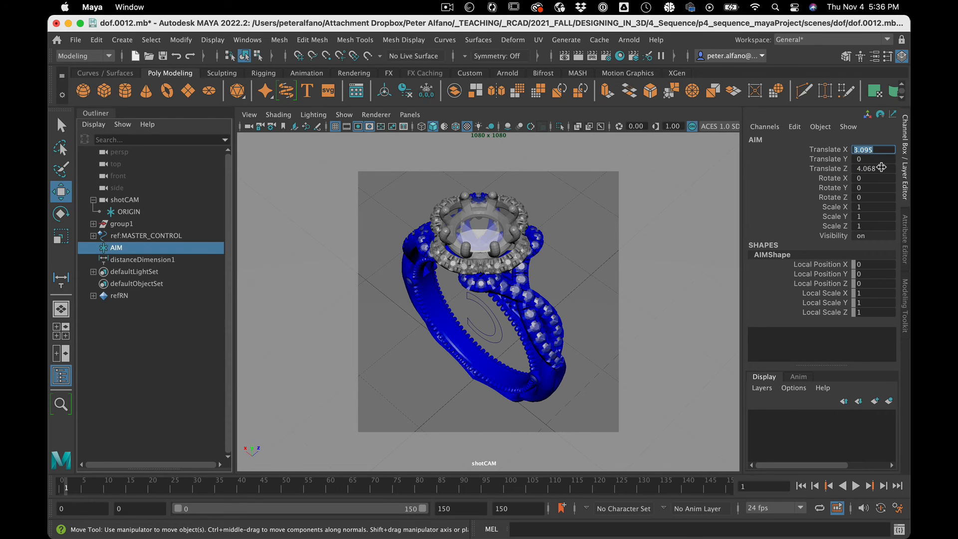
{"action": "type", "text": "0"}
{"action": "key", "text": "Return"}
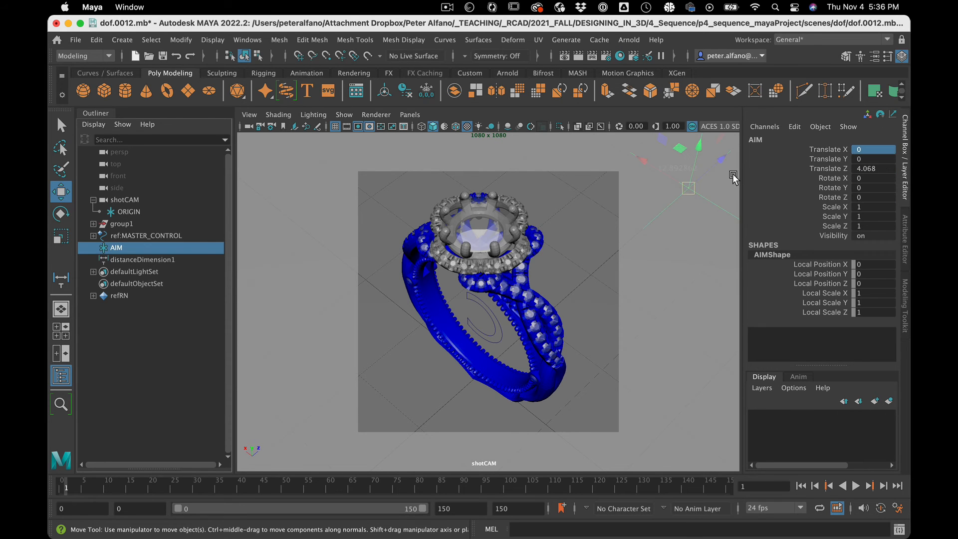
{"action": "left_click_drag", "start_coordinate": [685, 189], "coordinate": [510, 231]}
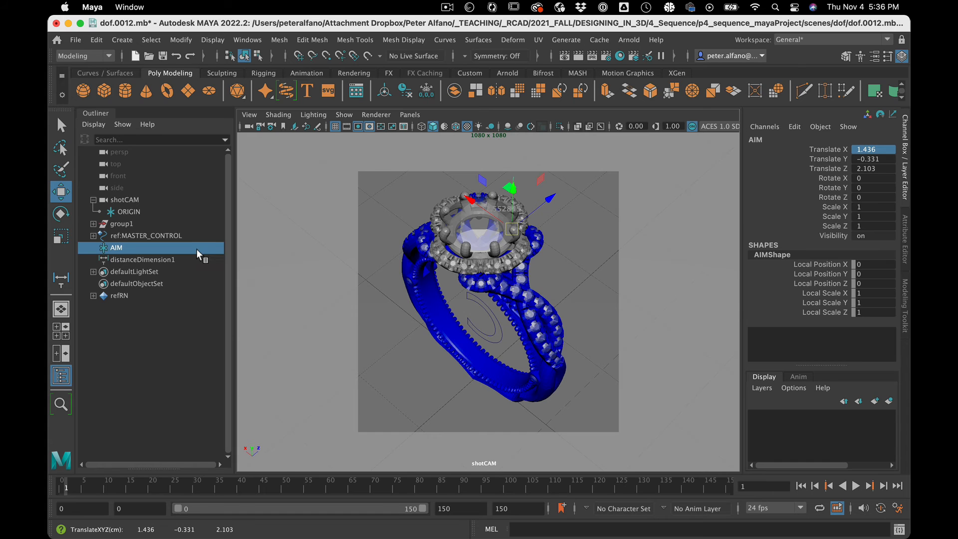
Select distanceDimension1 and open it in the Node Editor.
{"action": "left_click", "coordinate": [134, 263]}
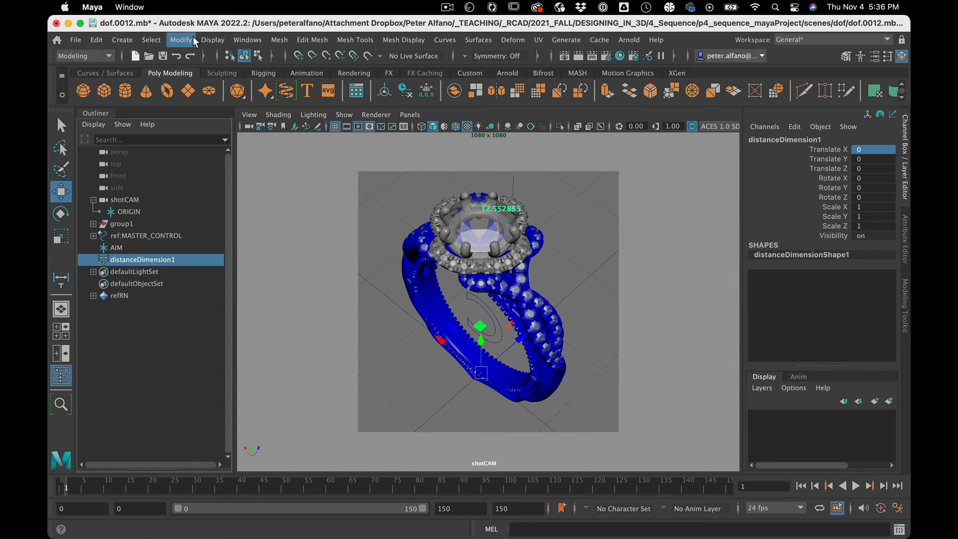
{"action": "left_click", "coordinate": [248, 40]}
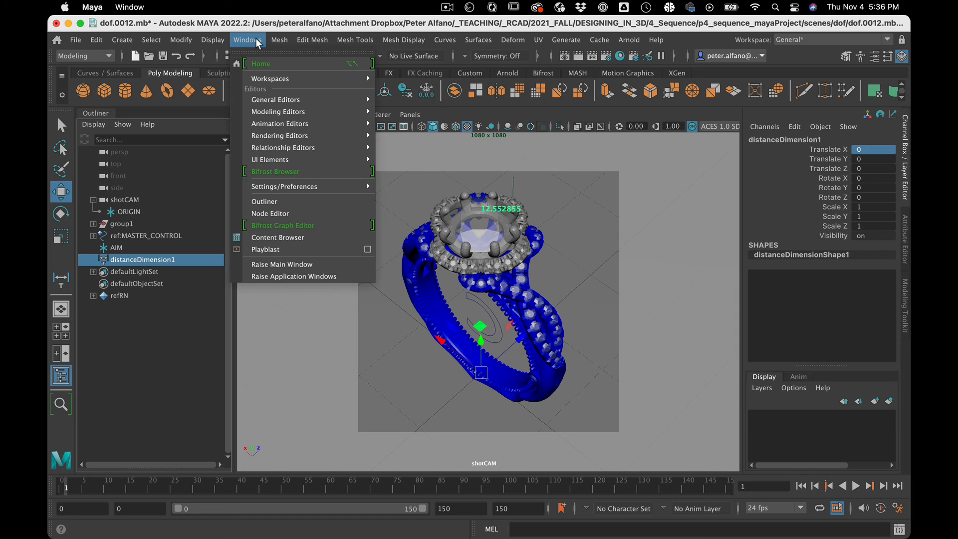
{"action": "left_click", "coordinate": [257, 43]}
{"action": "left_click", "coordinate": [257, 43]}
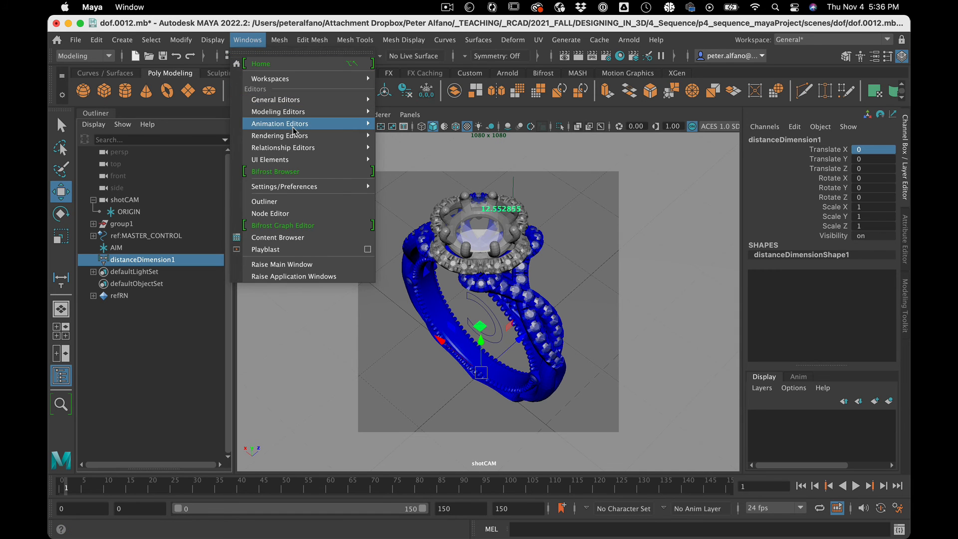
{"action": "mouse_move", "coordinate": [306, 124]}
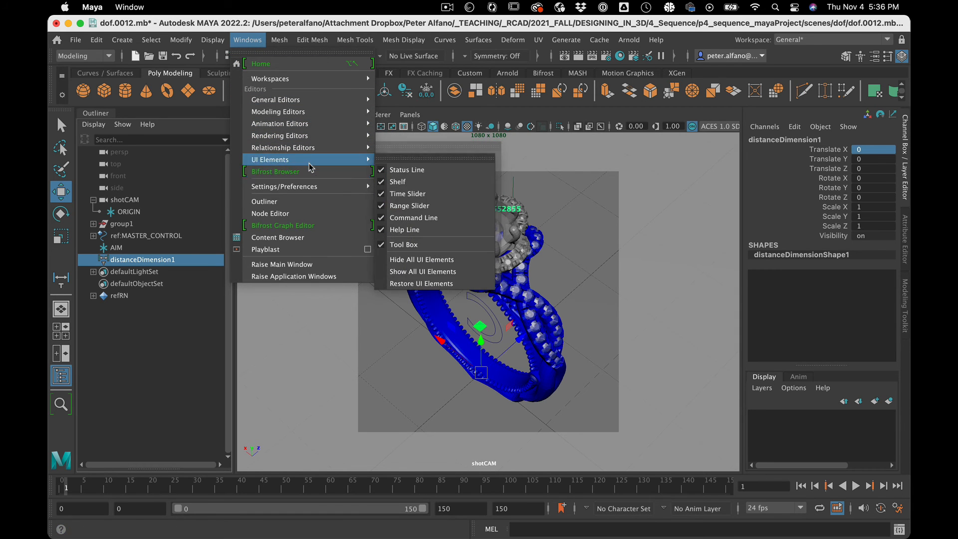
{"action": "left_click", "coordinate": [305, 215]}
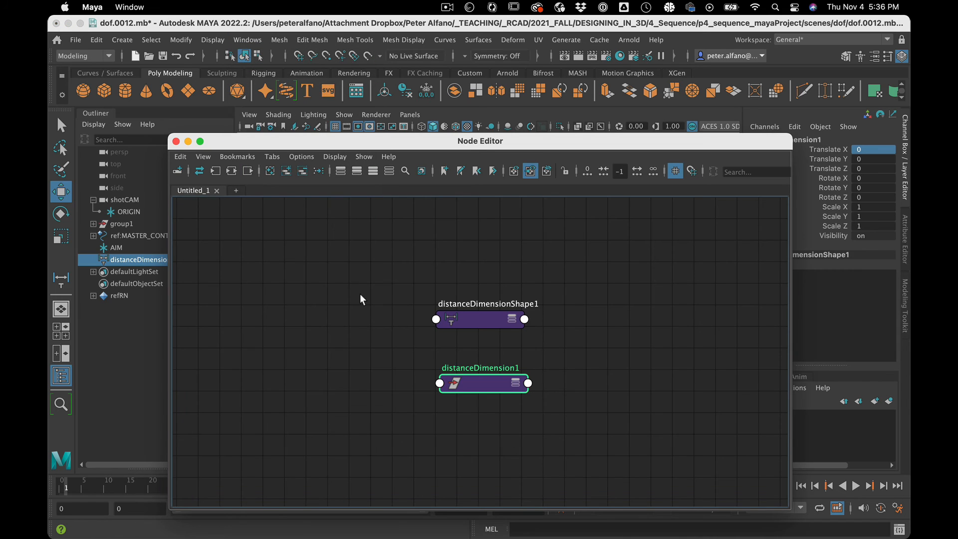
Add shotCAM's nodes to the graph and arrange shotCAMShape beside distanceDimensionShape1.
{"action": "left_click_drag", "start_coordinate": [455, 317], "coordinate": [283, 318]}
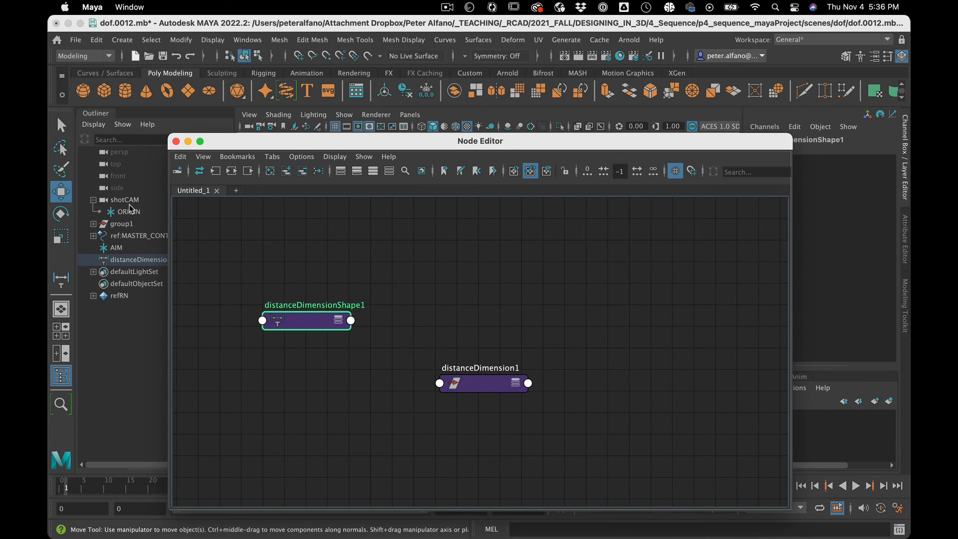
{"action": "middle_click_drag", "start_coordinate": [130, 202], "coordinate": [497, 269]}
{"action": "left_click_drag", "start_coordinate": [539, 289], "coordinate": [469, 324]}
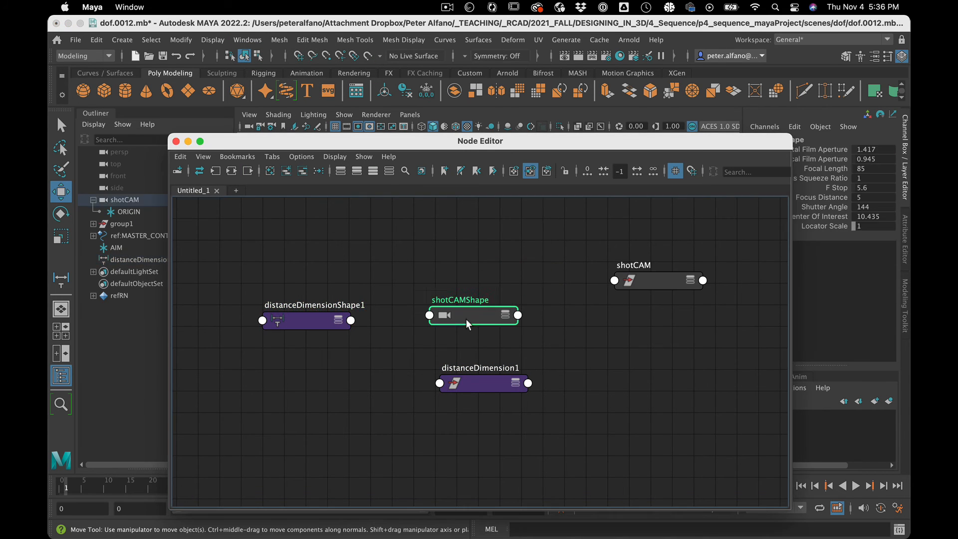
Connect the Distance output of distanceDimensionShape1 to the aiFocusDistance input of shotCAMShape.
{"action": "left_click", "coordinate": [351, 320]}
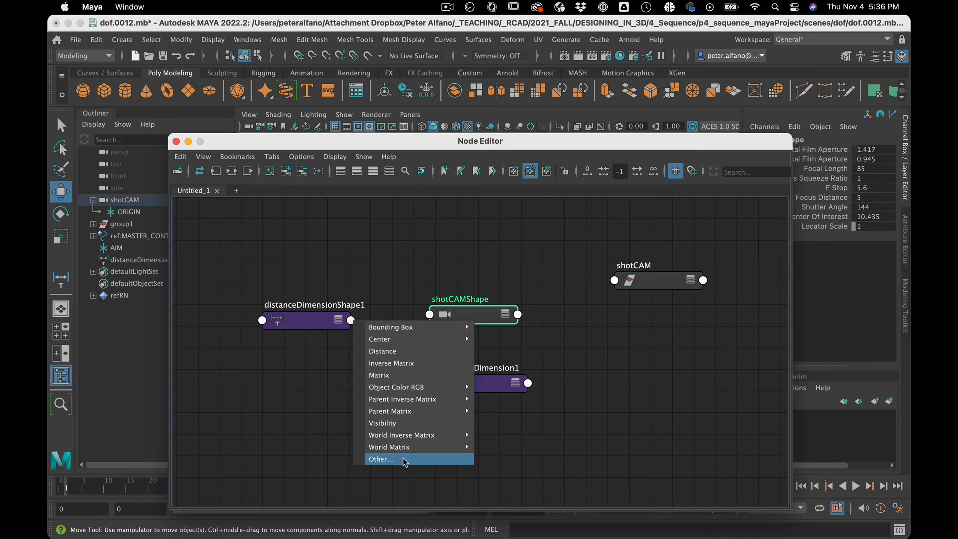
{"action": "left_click", "coordinate": [390, 351]}
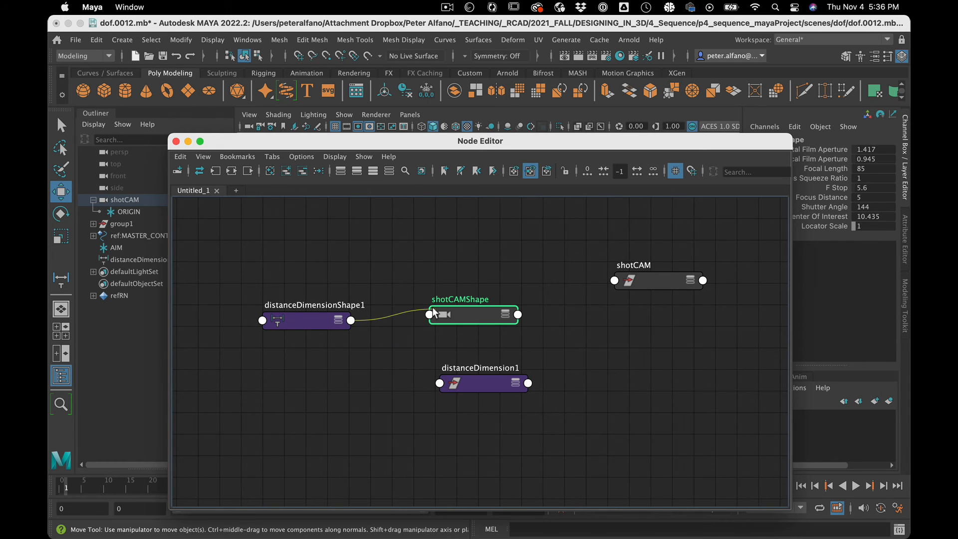
{"action": "left_click", "coordinate": [432, 315]}
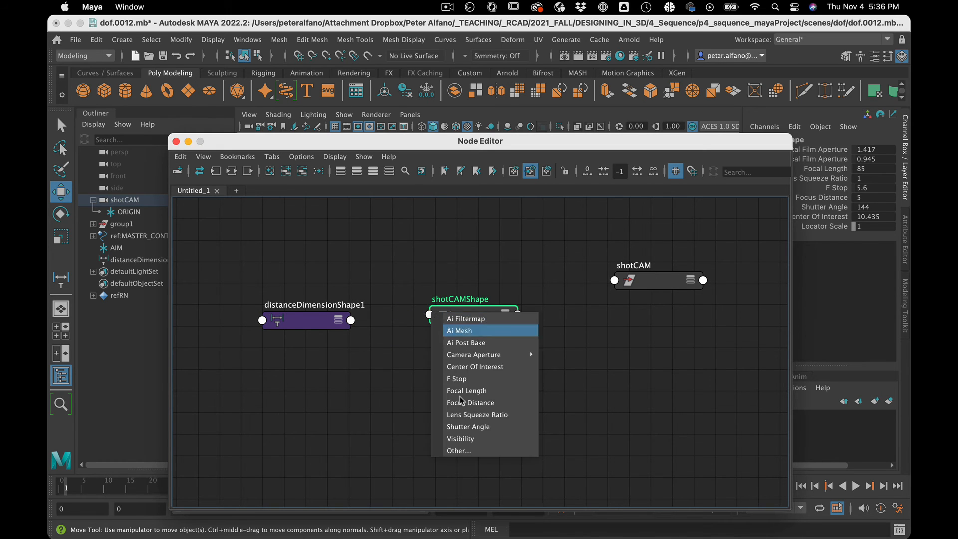
{"action": "left_click", "coordinate": [471, 454]}
{"action": "scroll", "coordinate": [505, 288], "scroll_direction": "down", "scroll_amount": 20}
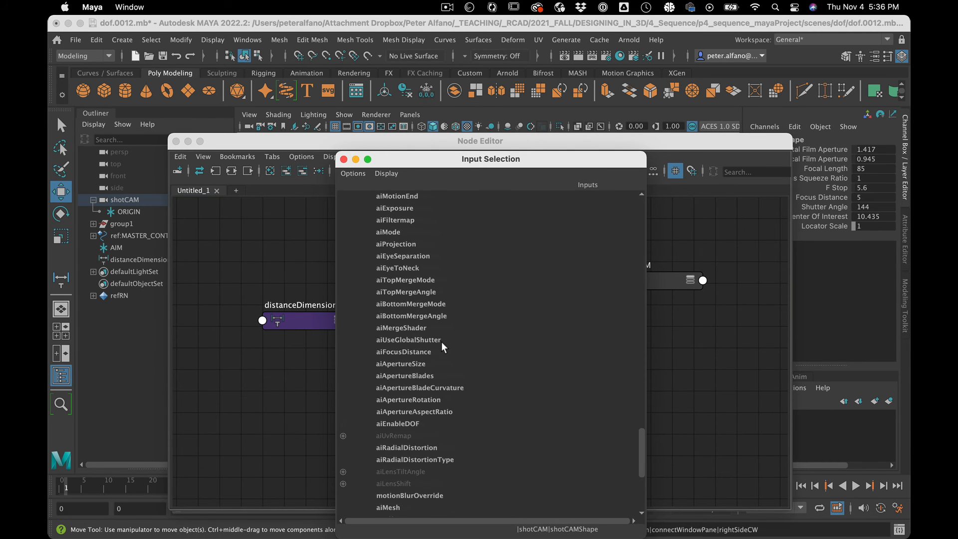
{"action": "left_click", "coordinate": [425, 352]}
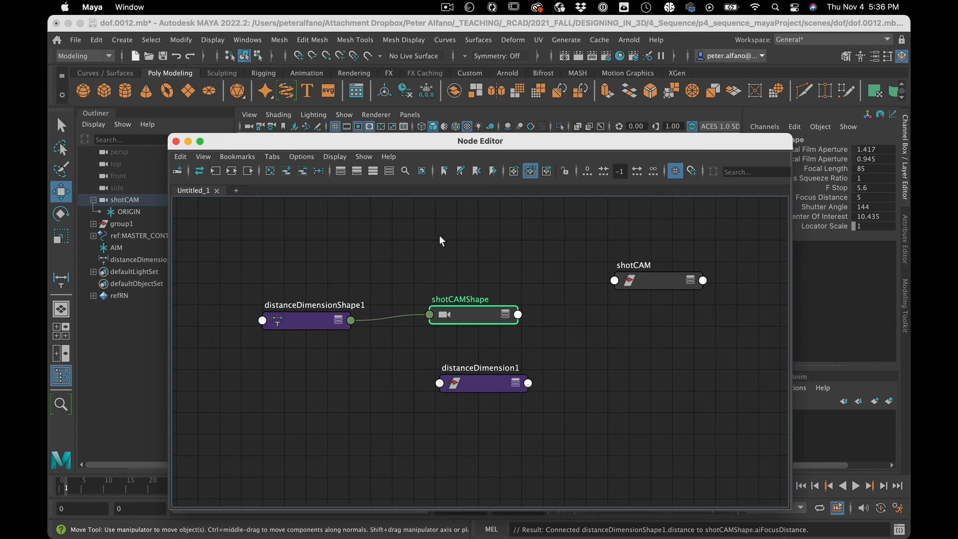
Close the Node Editor and save the scene as a new incremental version.
{"action": "left_click", "coordinate": [176, 142]}
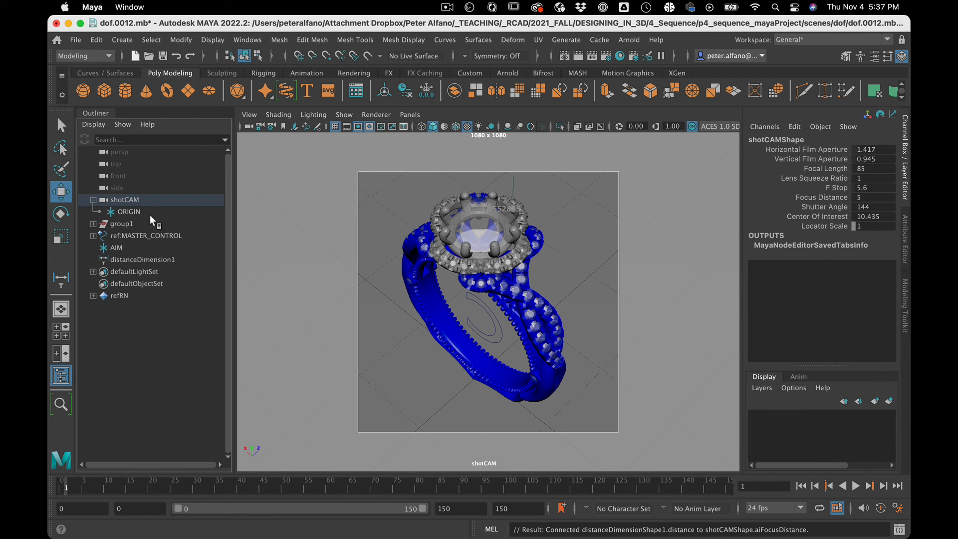
{"action": "left_click", "coordinate": [76, 39]}
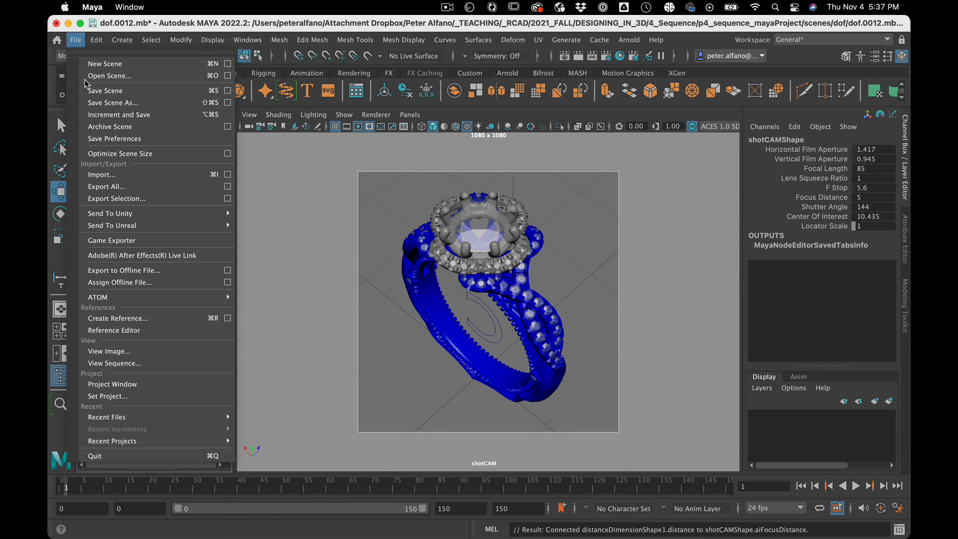
{"action": "left_click", "coordinate": [98, 116]}
Select shotCAM and examine the Arnold attributes of shotCAMShape for the focus distance setting.
{"action": "left_click", "coordinate": [125, 212]}
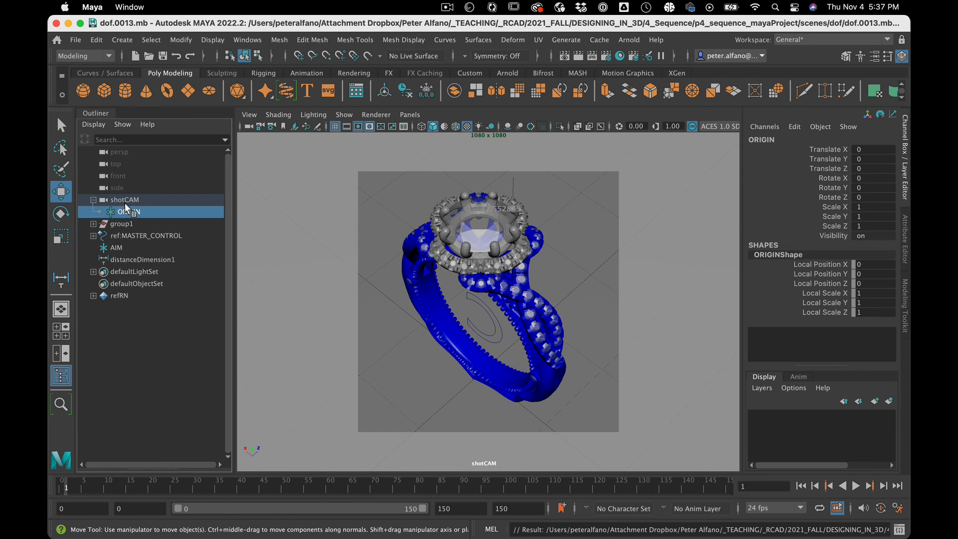
{"action": "left_click", "coordinate": [127, 200]}
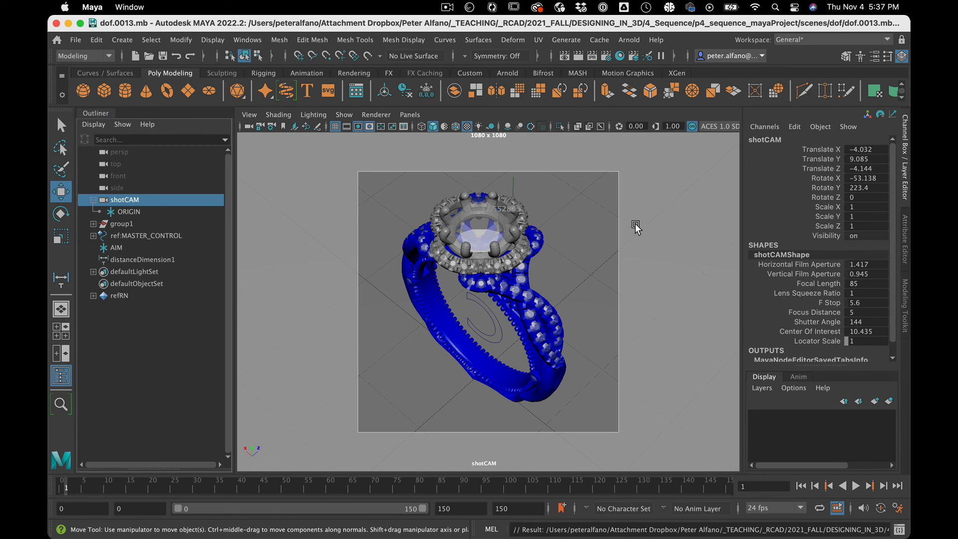
{"action": "left_click", "coordinate": [903, 256]}
{"action": "scroll", "coordinate": [737, 319], "scroll_direction": "down", "scroll_amount": 10}
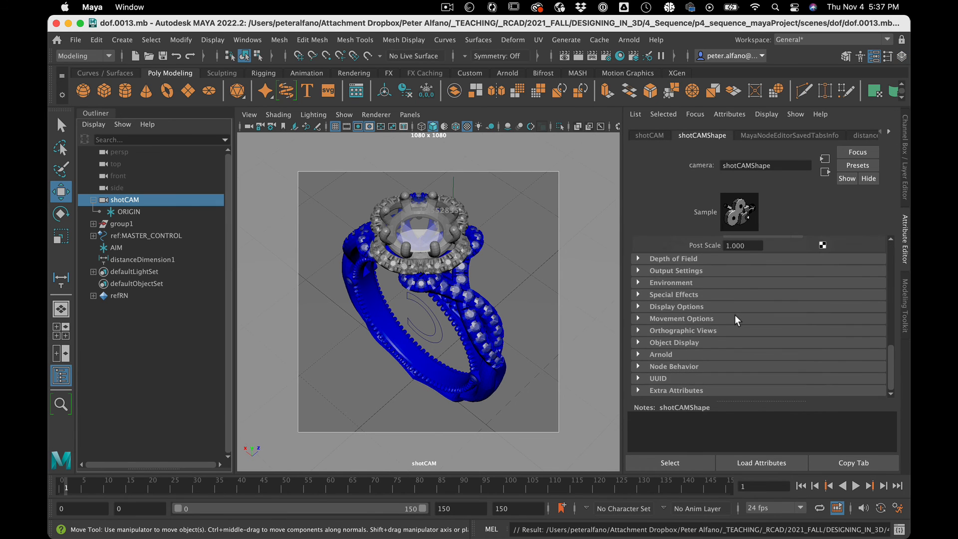
{"action": "left_click", "coordinate": [639, 355]}
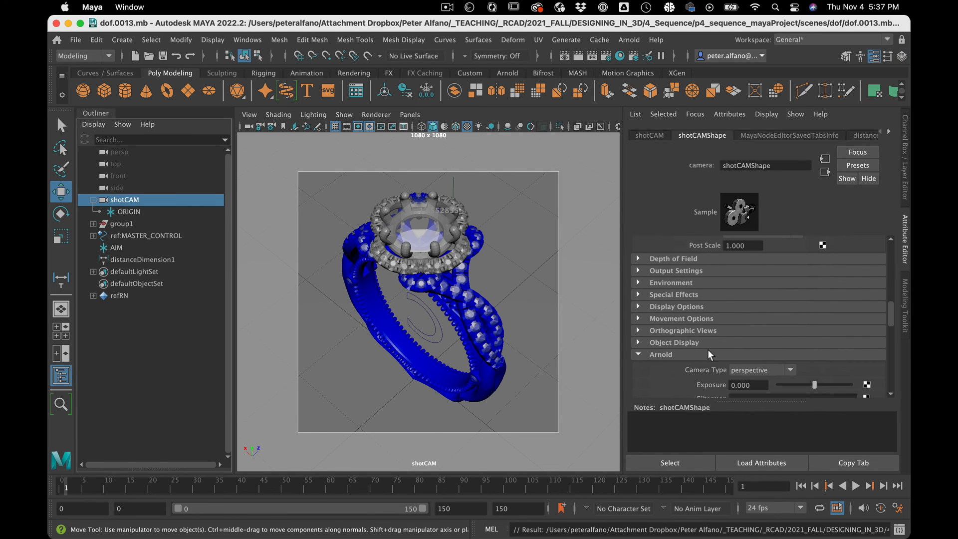
{"action": "scroll", "coordinate": [726, 359], "scroll_direction": "down", "scroll_amount": 4}
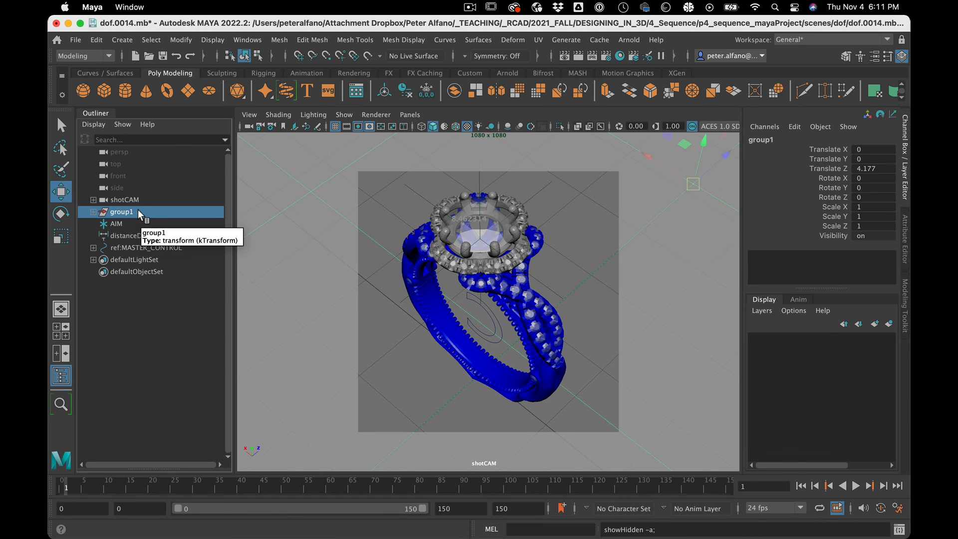
Hide group1 and point-snap the AIM locator onto the ring's center diamond, at about X -0.126, Y 2.693, Z -0.176.
{"action": "key", "text": "h"}
{"action": "left_click", "coordinate": [132, 190]}
{"action": "left_click", "coordinate": [124, 225]}
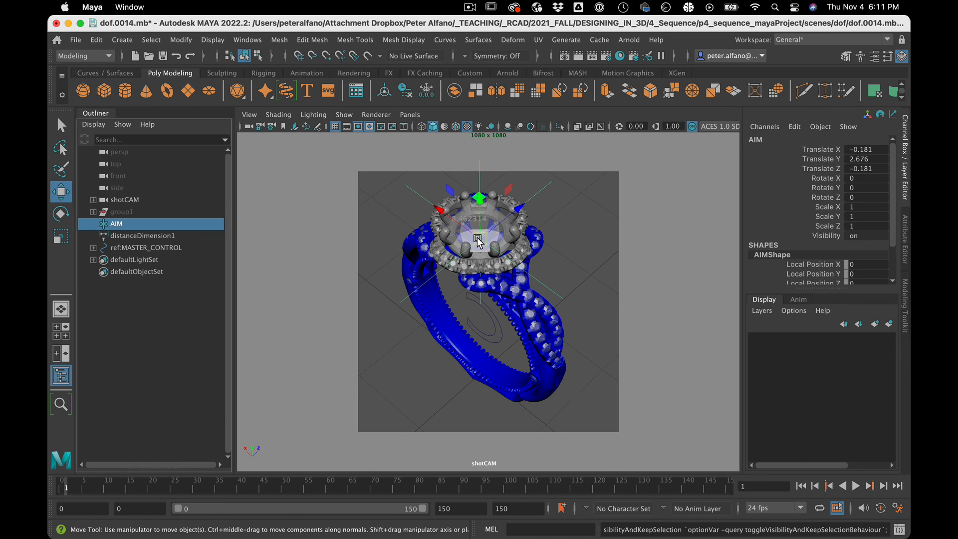
{"action": "mouse_move", "coordinate": [479, 239]}
{"action": "left_mouse_down"}
{"action": "mouse_move", "coordinate": [531, 248]}
{"action": "mouse_move", "coordinate": [549, 239]}
{"action": "mouse_move", "coordinate": [502, 254]}
{"action": "mouse_move", "coordinate": [514, 234]}
{"action": "mouse_move", "coordinate": [499, 202]}
{"action": "mouse_move", "coordinate": [504, 218]}
{"action": "mouse_move", "coordinate": [461, 212]}
{"action": "mouse_move", "coordinate": [466, 224]}
{"action": "mouse_move", "coordinate": [466, 214]}
{"action": "mouse_move", "coordinate": [486, 210]}
{"action": "mouse_move", "coordinate": [507, 234]}
{"action": "mouse_move", "coordinate": [481, 222]}
{"action": "mouse_move", "coordinate": [477, 236]}
{"action": "left_mouse_up"}
{"action": "key", "text": "v"}
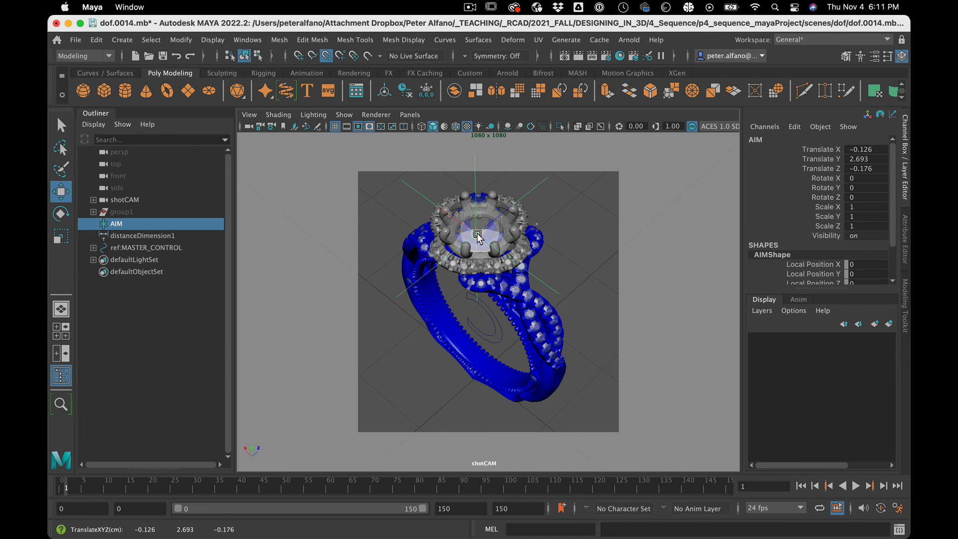